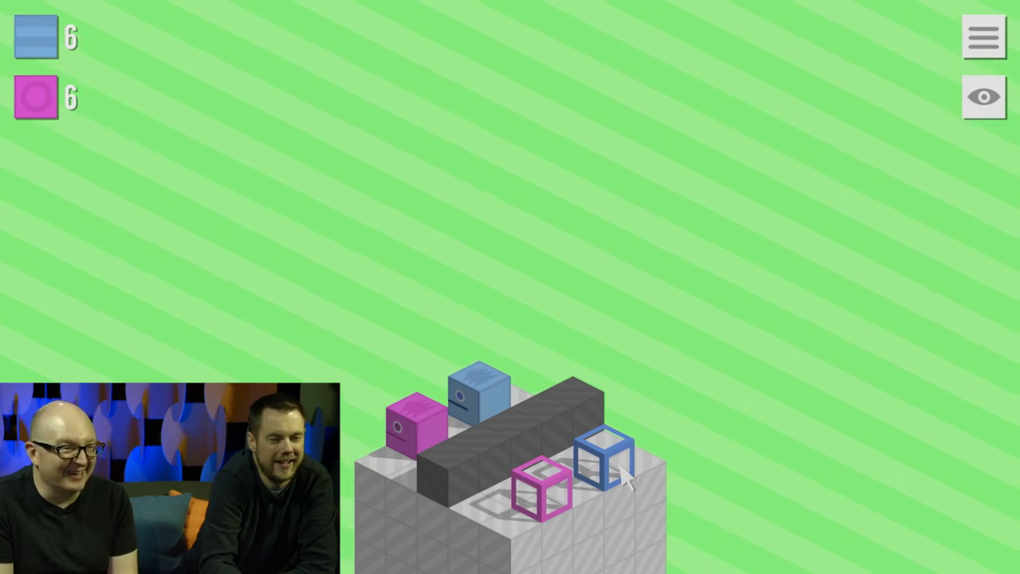
# Orbit the puzzle and guide the pink snake into its pink outlined target.
pyautogui.moveTo(624, 477)
pyautogui.mouseDown()
pyautogui.moveTo(774, 433)
pyautogui.moveTo(877, 444)
pyautogui.moveTo(839, 466)
pyautogui.mouseUp()
pyautogui.moveTo(821, 361); pyautogui.dragTo(740, 387)
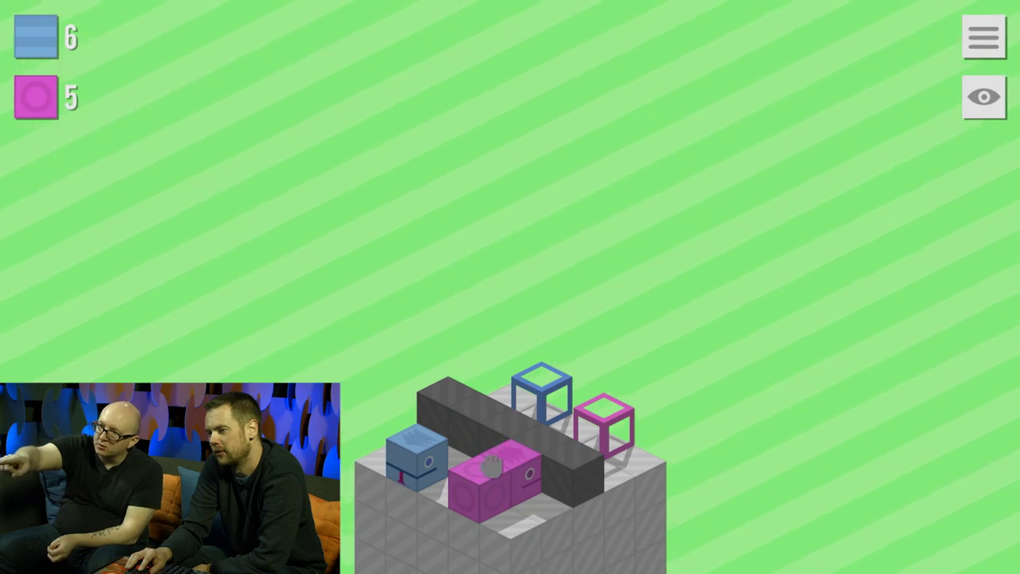
pyautogui.click(492, 466)
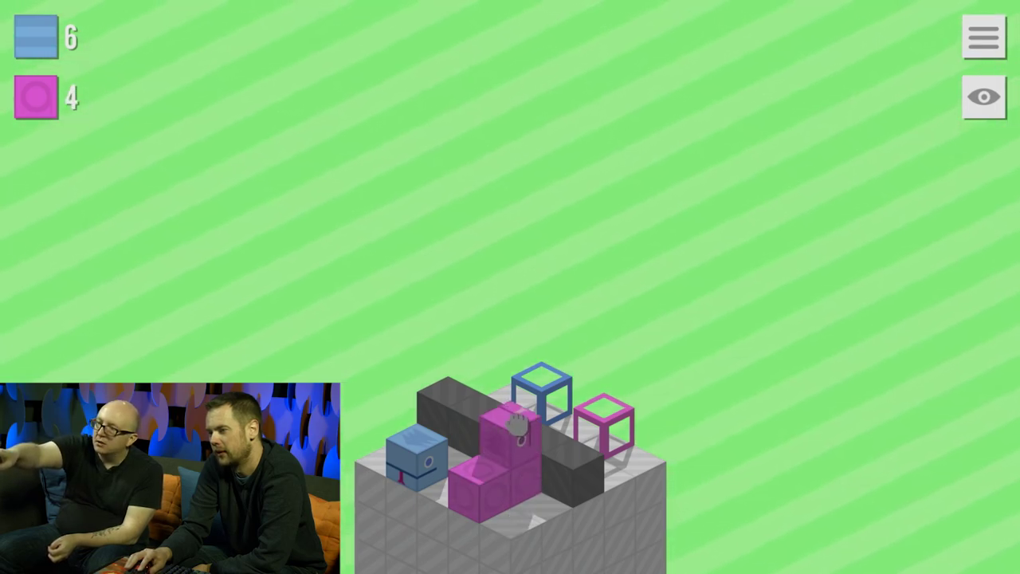
pyautogui.click(532, 420)
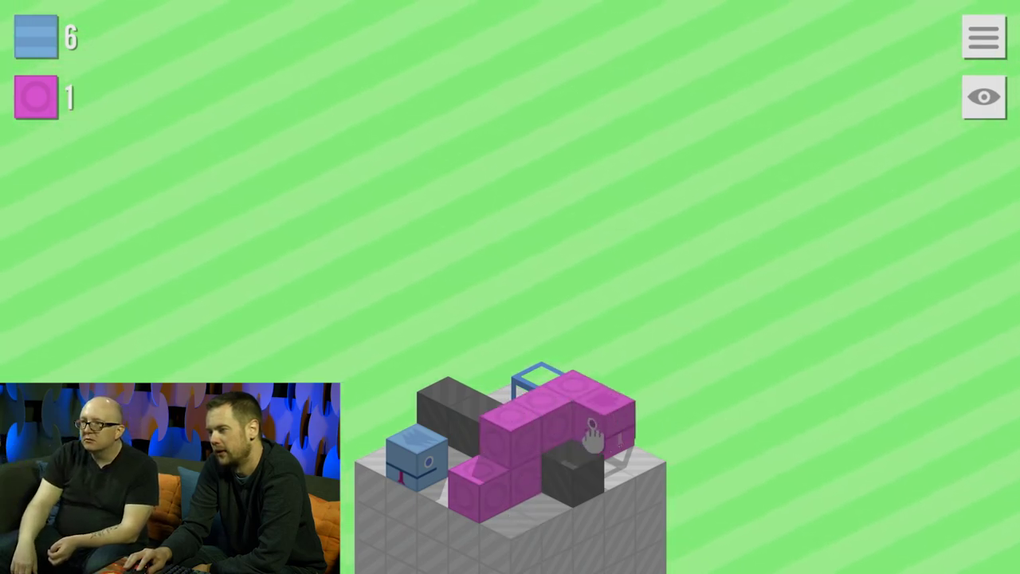
pyautogui.click(593, 430)
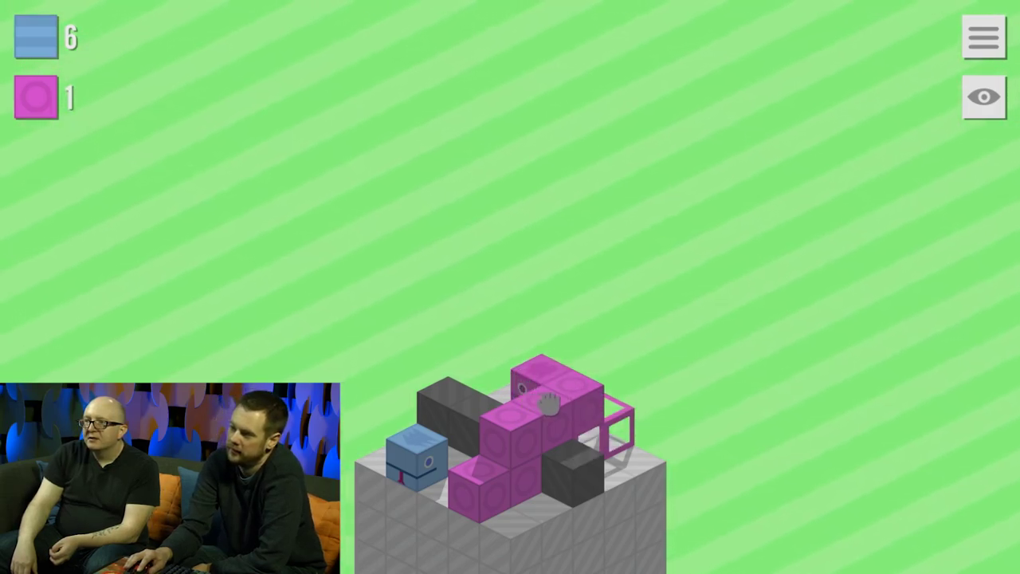
pyautogui.click(549, 403)
pyautogui.click(596, 406)
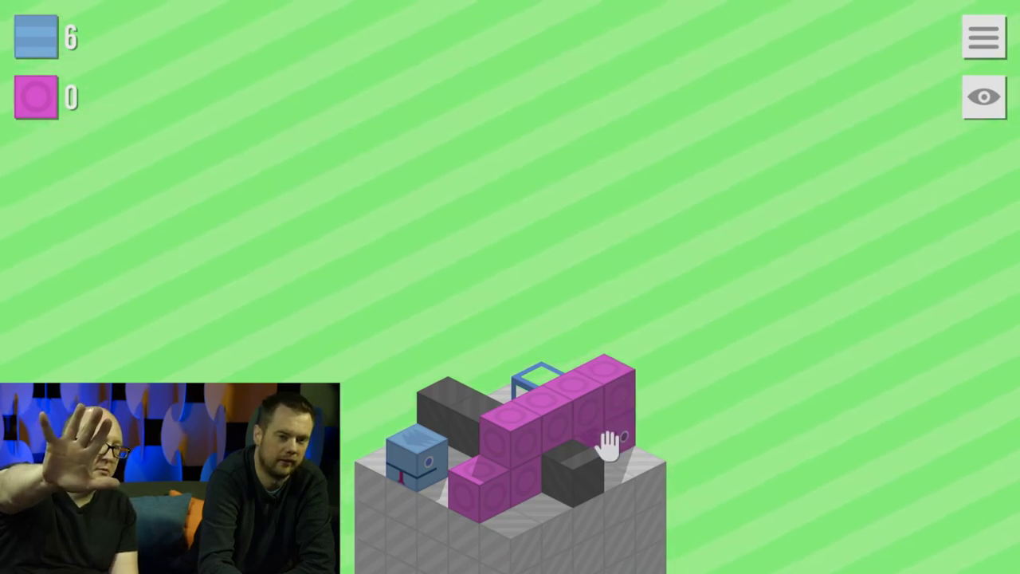
# Drag the blue snake along the dark bar into its blue outline.
pyautogui.moveTo(801, 444)
pyautogui.mouseDown()
pyautogui.moveTo(665, 401)
pyautogui.moveTo(826, 496)
pyautogui.moveTo(783, 473)
pyautogui.moveTo(789, 322)
pyautogui.mouseUp()
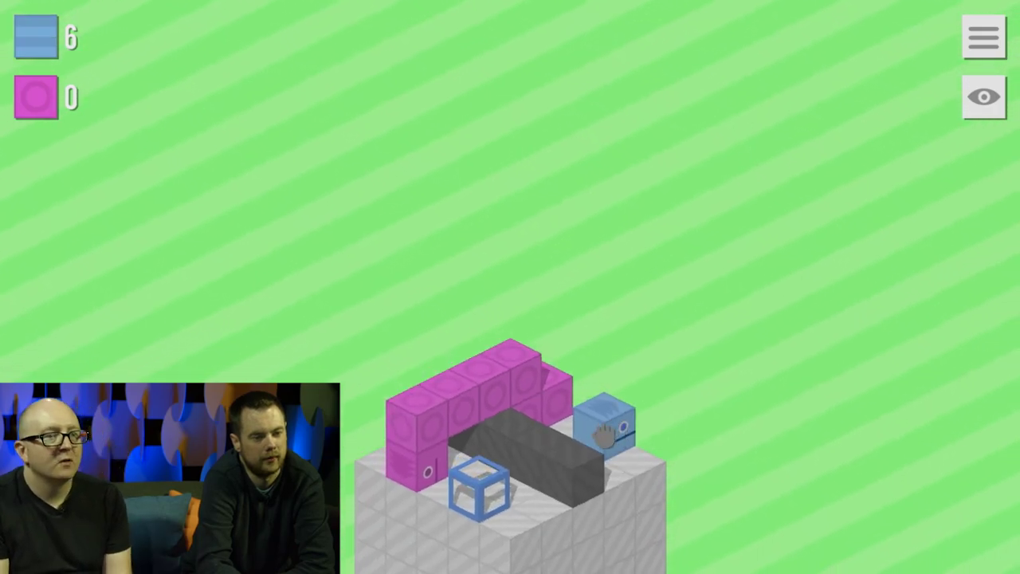
pyautogui.moveTo(604, 434); pyautogui.dragTo(572, 451)
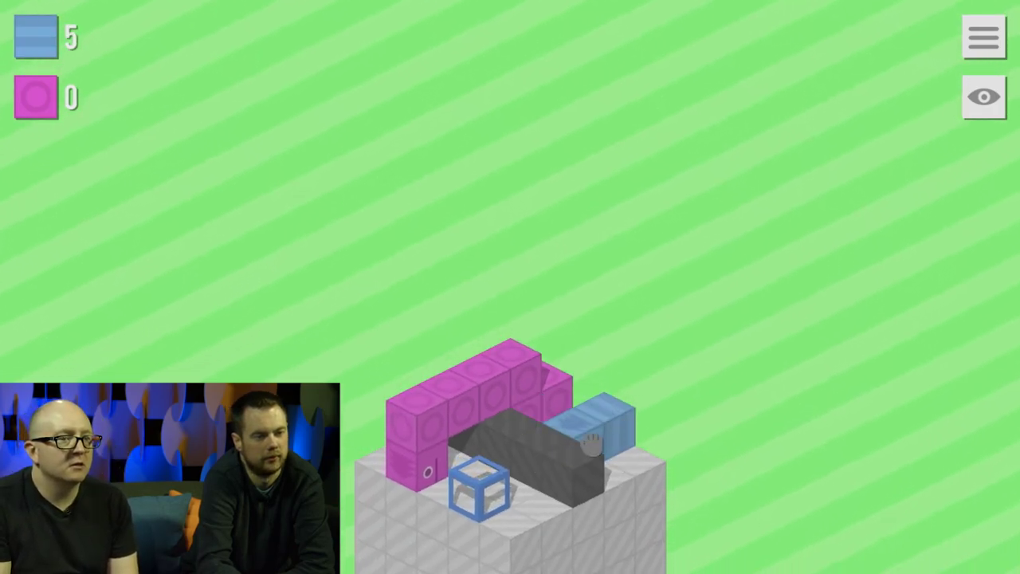
pyautogui.moveTo(587, 406)
pyautogui.mouseDown()
pyautogui.moveTo(585, 433)
pyautogui.moveTo(616, 387)
pyautogui.moveTo(591, 427)
pyautogui.moveTo(553, 448)
pyautogui.moveTo(557, 408)
pyautogui.mouseUp()
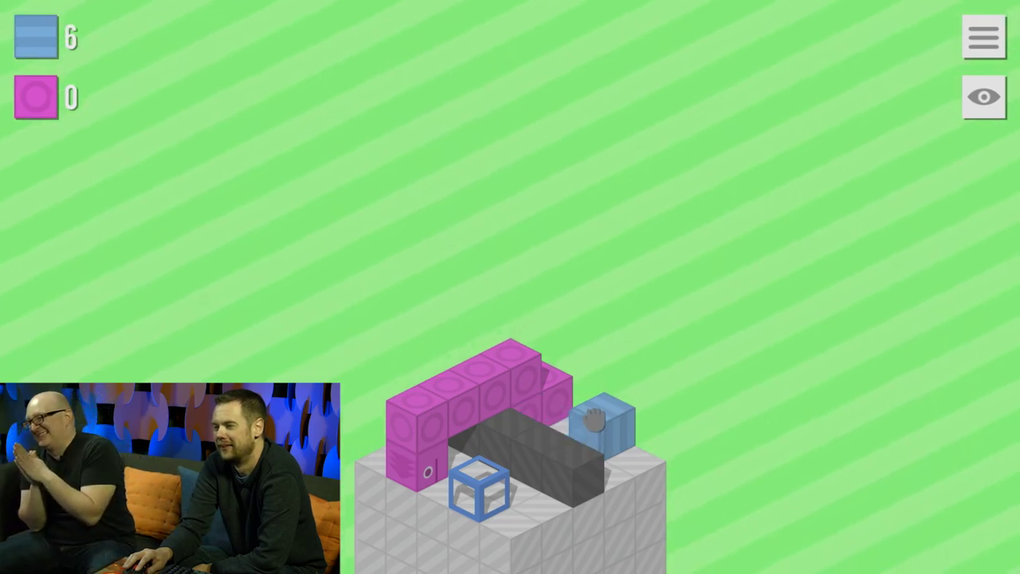
pyautogui.moveTo(569, 423)
pyautogui.mouseDown()
pyautogui.moveTo(573, 404)
pyautogui.moveTo(534, 426)
pyautogui.moveTo(527, 469)
pyautogui.moveTo(511, 436)
pyautogui.moveTo(507, 470)
pyautogui.moveTo(481, 493)
pyautogui.mouseUp()
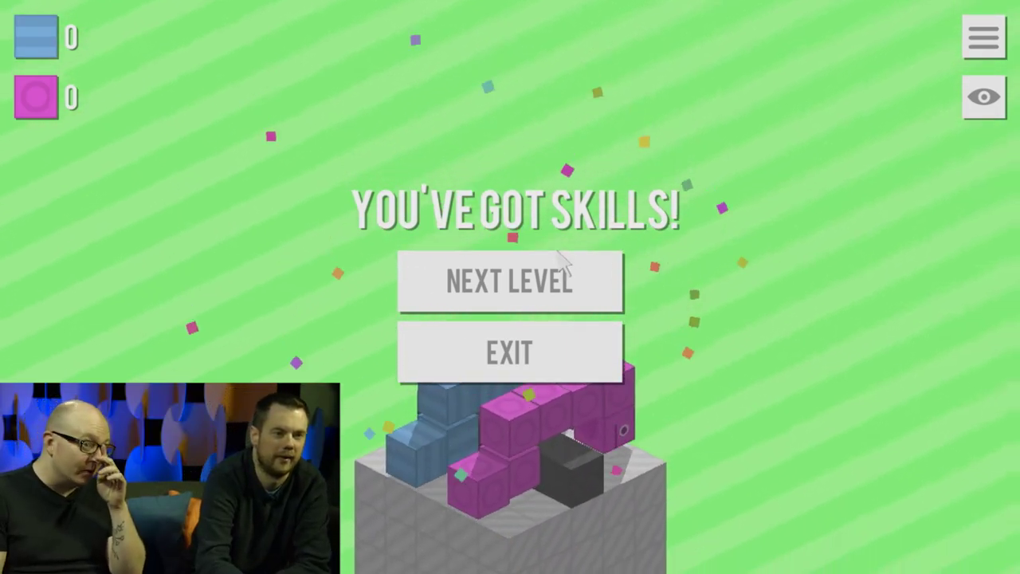
# Advance to the next level and rotate the view around the grey wall.
pyautogui.click(558, 278)
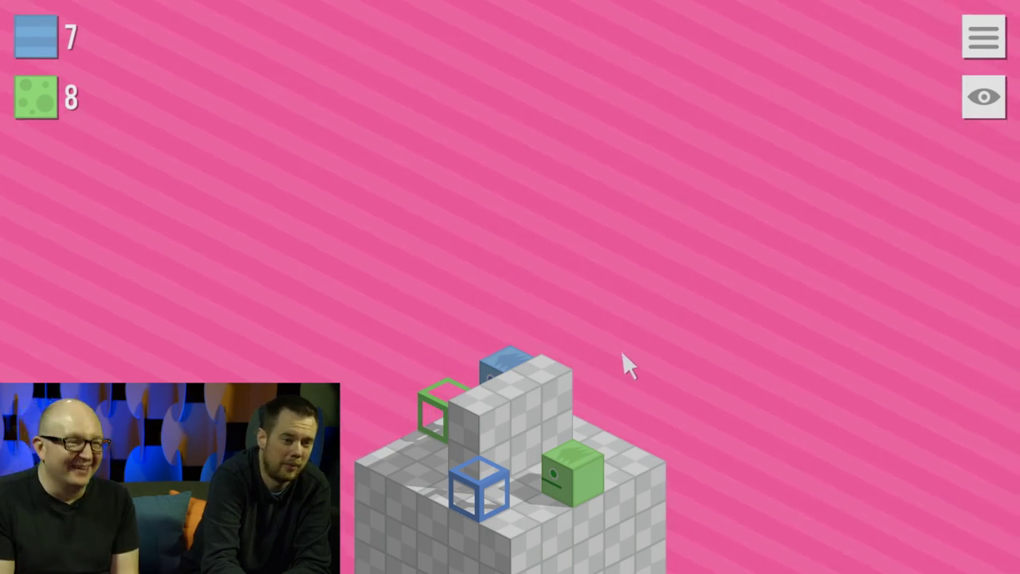
pyautogui.moveTo(622, 360)
pyautogui.mouseDown()
pyautogui.moveTo(699, 344)
pyautogui.moveTo(763, 347)
pyautogui.moveTo(603, 478)
pyautogui.mouseUp()
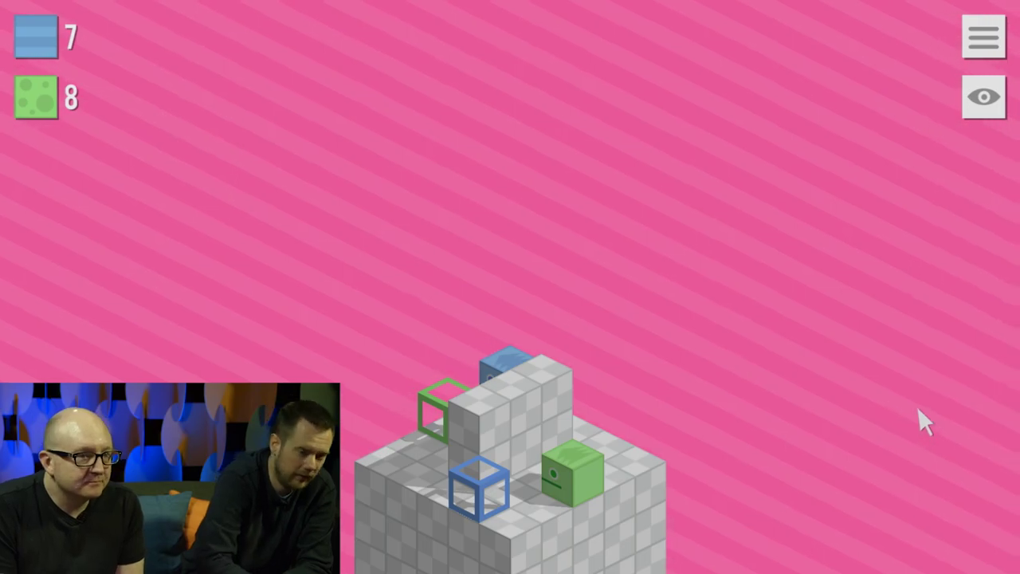
pyautogui.press('Left')
pyautogui.press('Left')
pyautogui.press('Left')
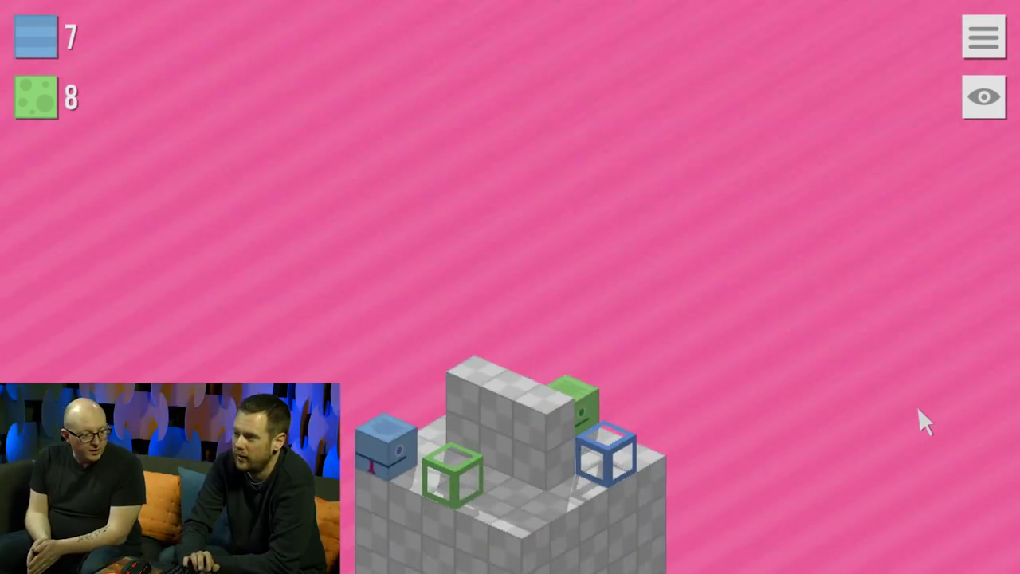
pyautogui.press('Left')
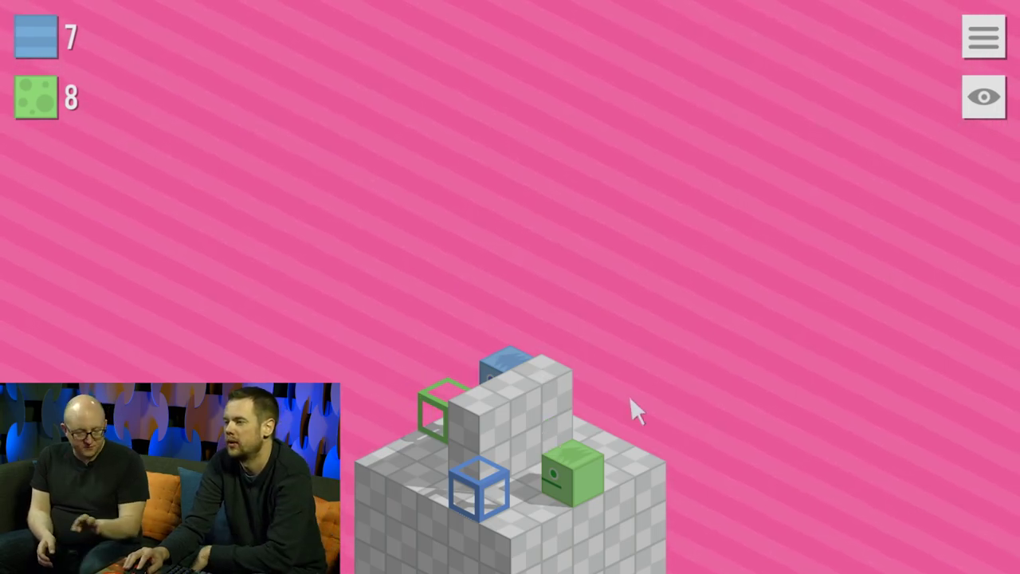
pyautogui.press('Left')
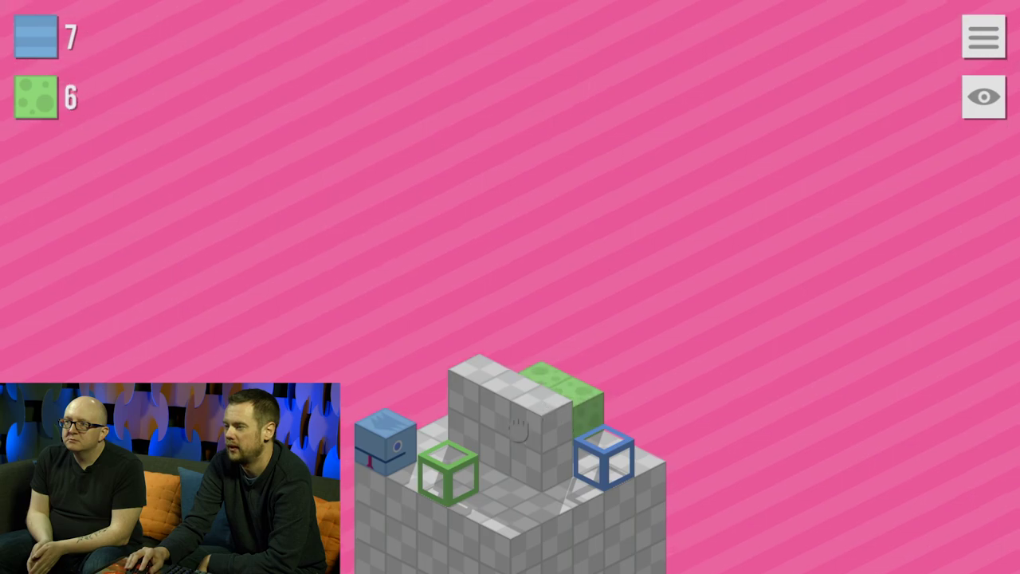
# Retract the green snake, then extend it up and down the wall until its counter reaches 0.
pyautogui.click(558, 404)
pyautogui.click(590, 391)
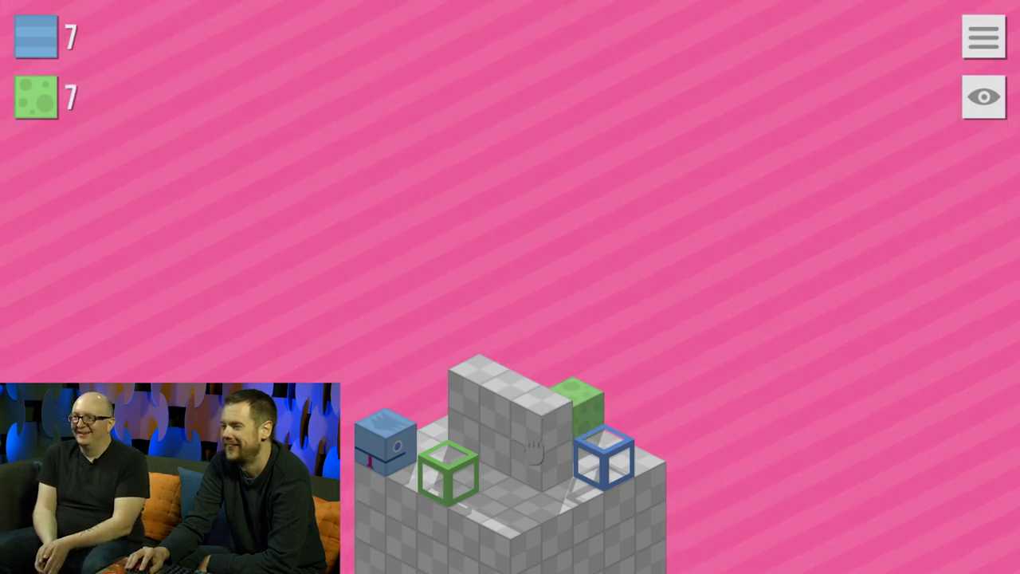
pyautogui.click(531, 356)
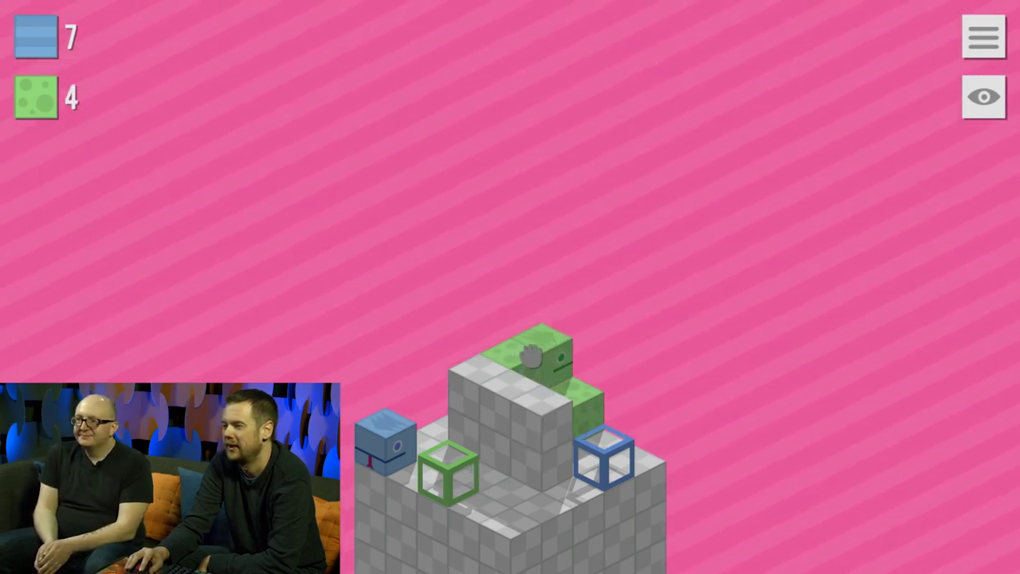
pyautogui.click(609, 499)
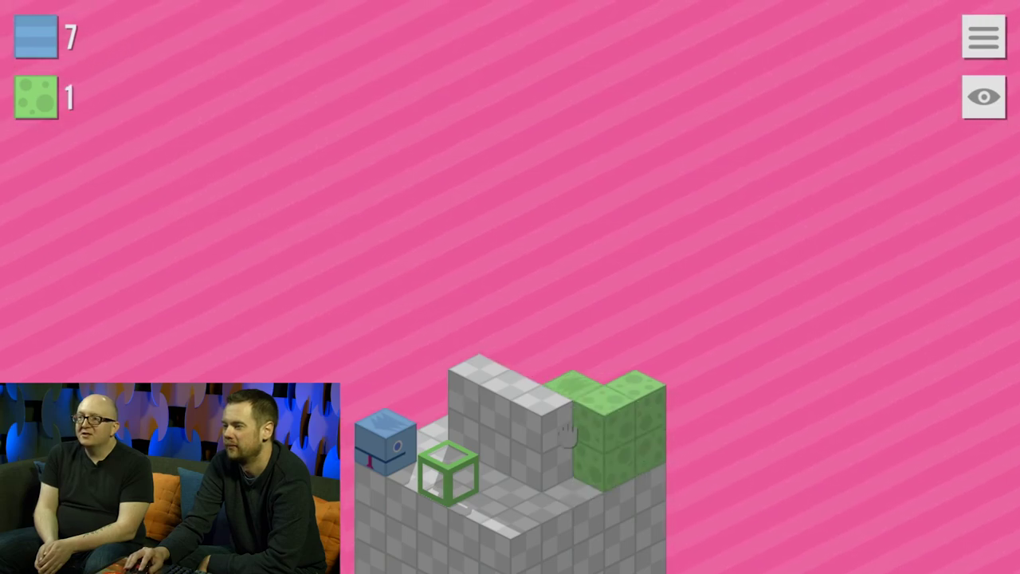
pyautogui.click(658, 348)
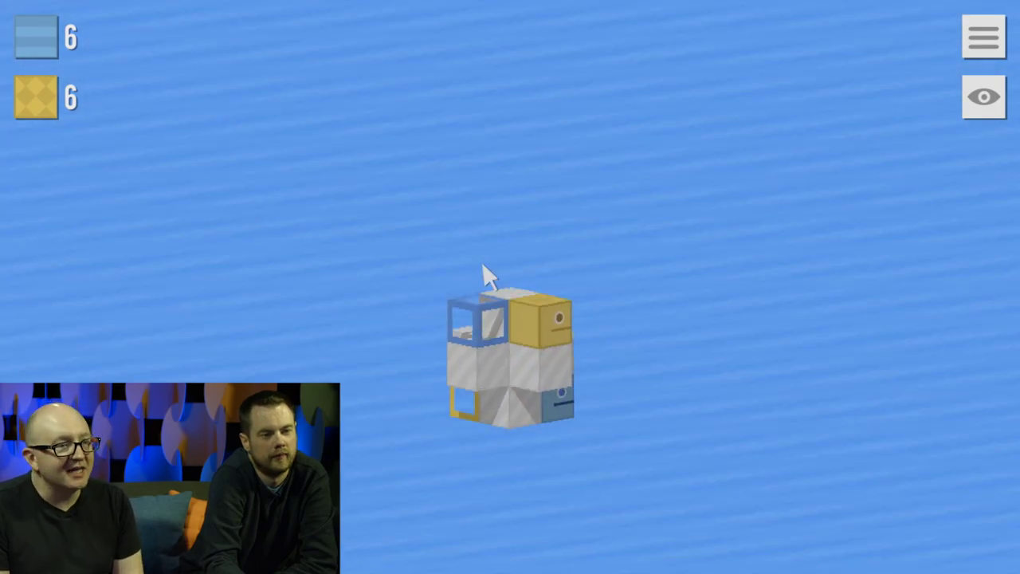
# Orbit the small cube structure and extend the blue snake two cubes.
pyautogui.moveTo(747, 359)
pyautogui.mouseDown()
pyautogui.moveTo(470, 303)
pyautogui.moveTo(644, 312)
pyautogui.mouseUp()
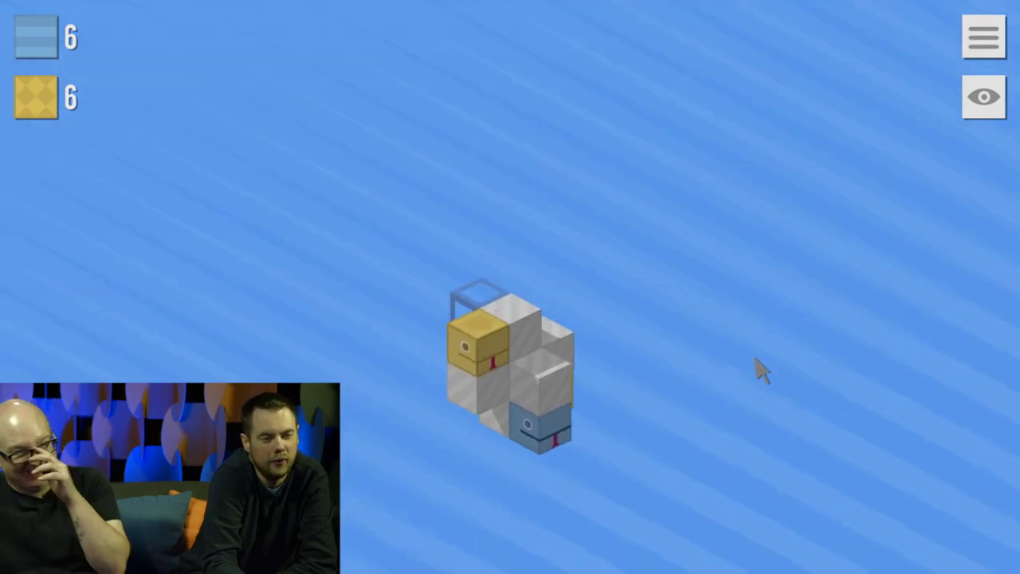
pyautogui.moveTo(760, 368); pyautogui.dragTo(562, 303)
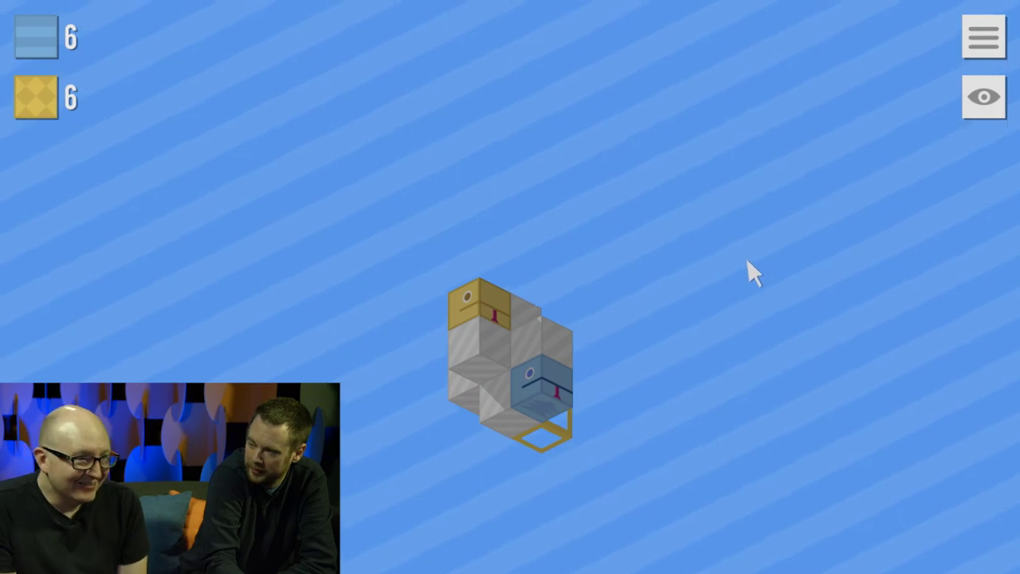
pyautogui.moveTo(756, 280)
pyautogui.mouseDown()
pyautogui.moveTo(637, 381)
pyautogui.moveTo(514, 401)
pyautogui.moveTo(361, 402)
pyautogui.mouseUp()
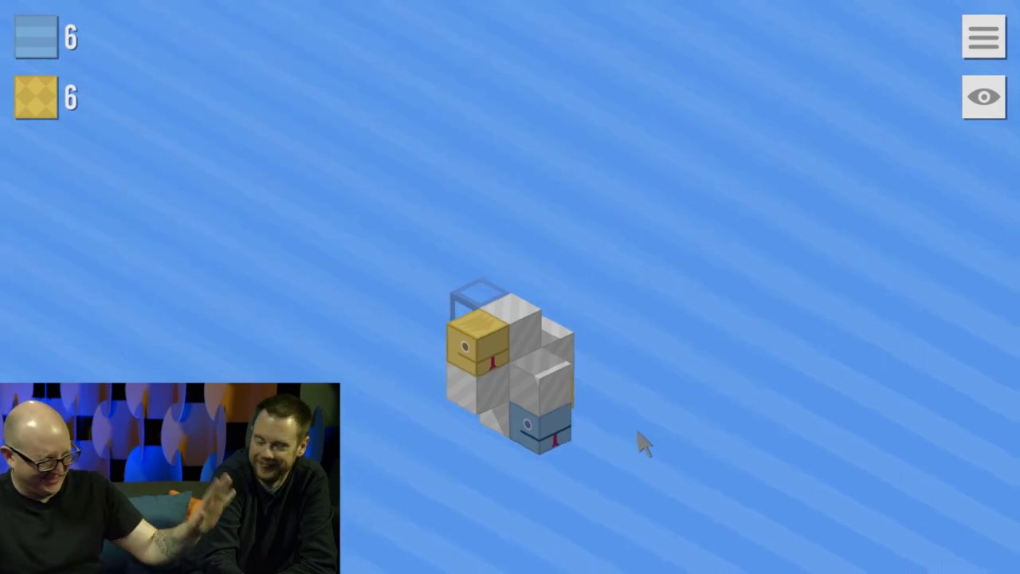
pyautogui.moveTo(642, 441)
pyautogui.mouseDown()
pyautogui.moveTo(620, 368)
pyautogui.moveTo(683, 415)
pyautogui.mouseUp()
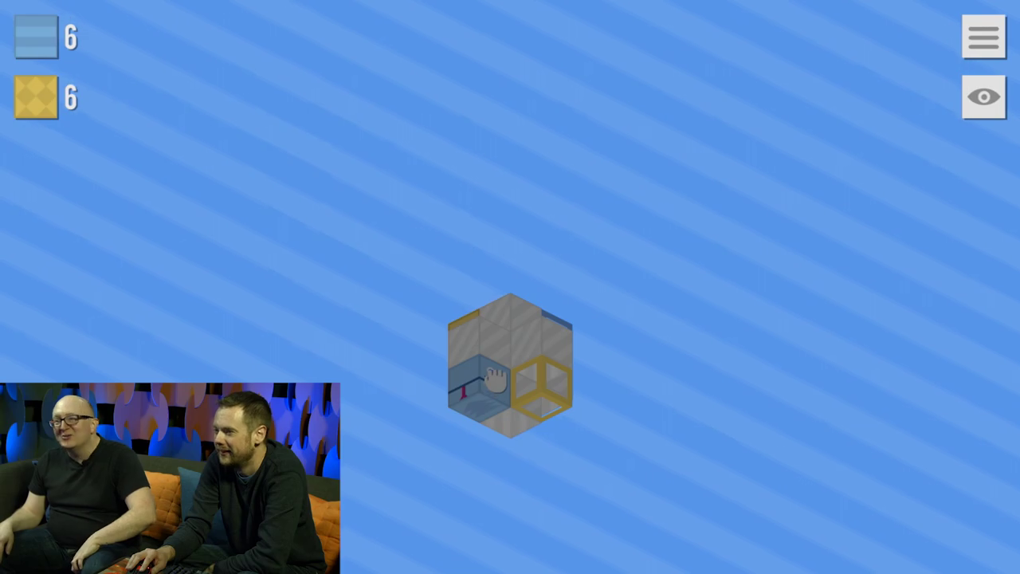
pyautogui.click(500, 368)
pyautogui.click(509, 325)
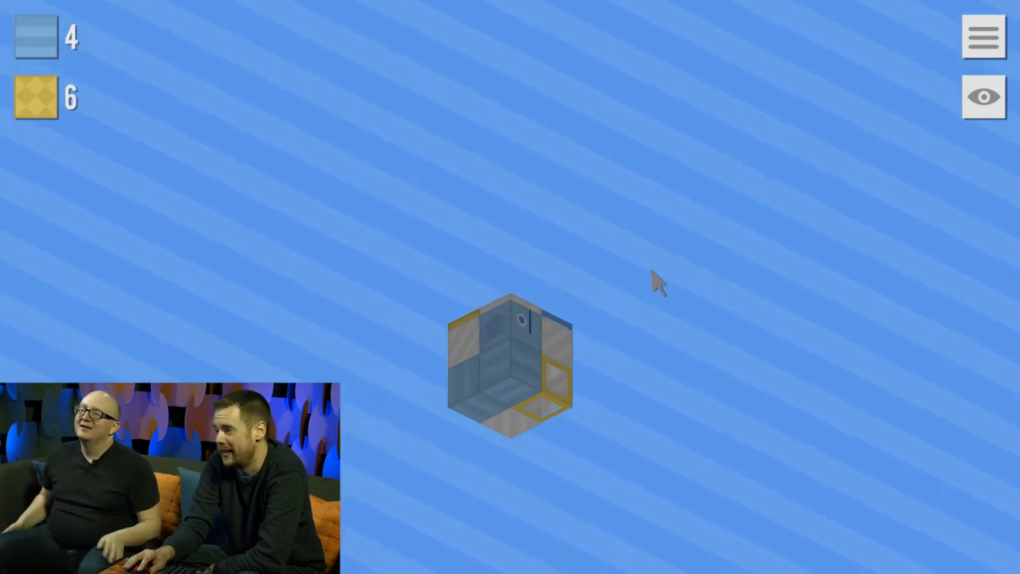
# Stack the blue snake up and rightward, placing its last cube in the outline.
pyautogui.moveTo(659, 282)
pyautogui.mouseDown()
pyautogui.moveTo(544, 497)
pyautogui.moveTo(462, 428)
pyautogui.mouseUp()
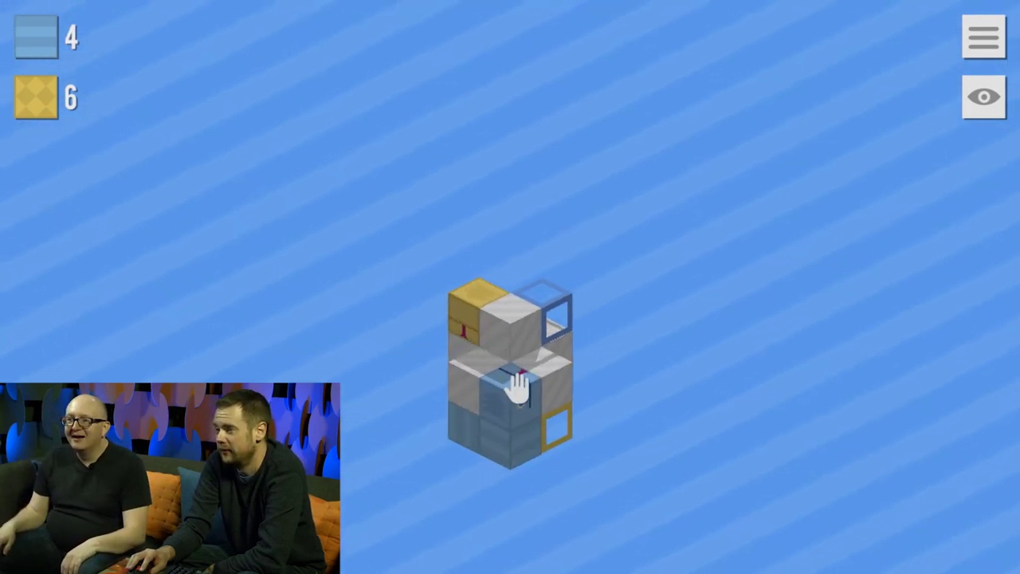
pyautogui.click(518, 354)
pyautogui.click(550, 343)
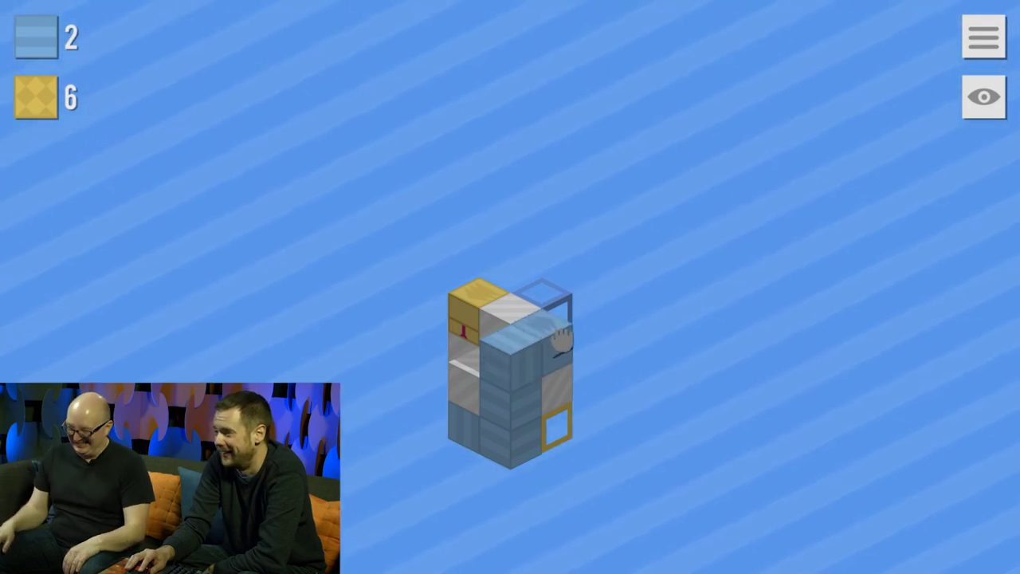
pyautogui.click(585, 334)
pyautogui.moveTo(675, 328)
pyautogui.mouseDown()
pyautogui.moveTo(562, 353)
pyautogui.moveTo(173, 289)
pyautogui.mouseUp()
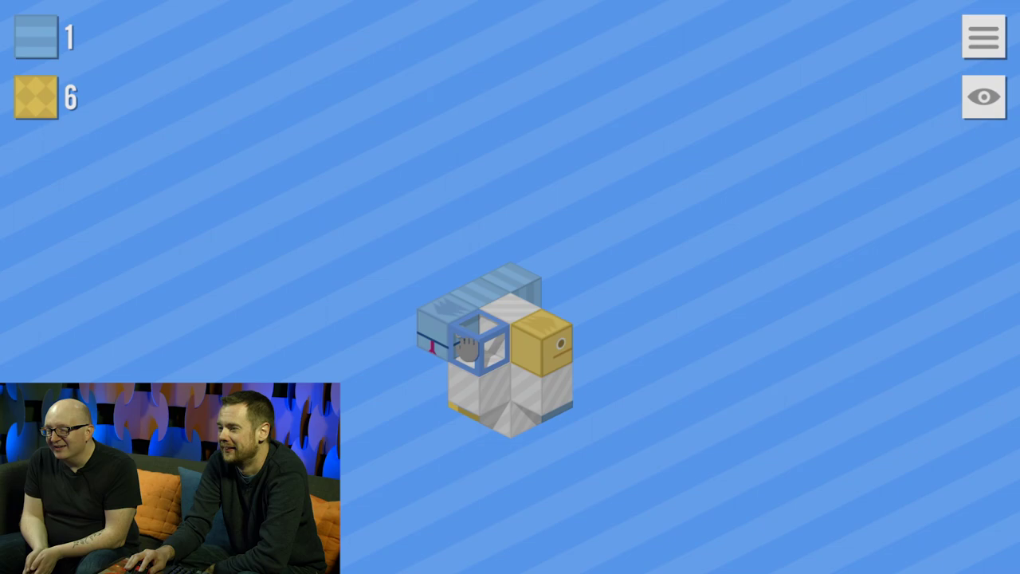
pyautogui.click(478, 344)
# Extend the yellow snake down and leftward into its outline to win the level.
pyautogui.moveTo(706, 412)
pyautogui.mouseDown()
pyautogui.moveTo(674, 329)
pyautogui.moveTo(724, 280)
pyautogui.moveTo(644, 311)
pyautogui.mouseUp()
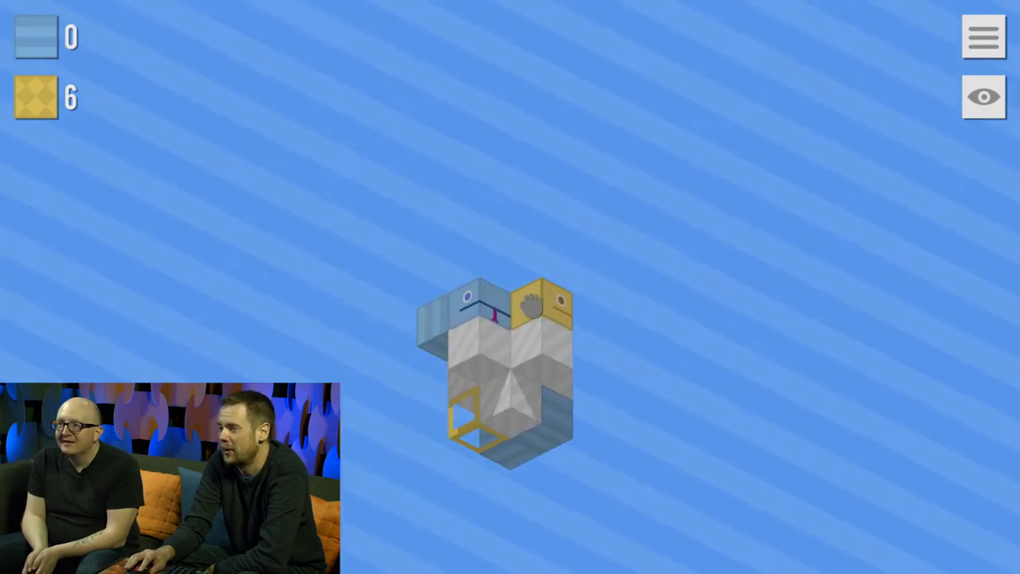
pyautogui.click(542, 297)
pyautogui.click(502, 342)
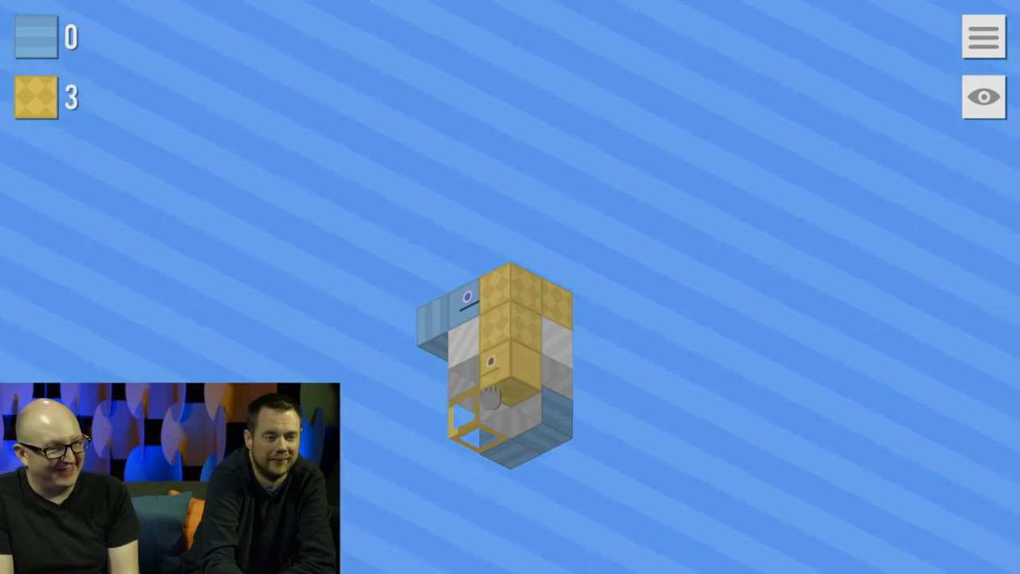
pyautogui.click(478, 382)
pyautogui.moveTo(558, 461)
pyautogui.mouseDown()
pyautogui.moveTo(765, 446)
pyautogui.moveTo(959, 489)
pyautogui.moveTo(698, 422)
pyautogui.mouseUp()
pyautogui.click(550, 383)
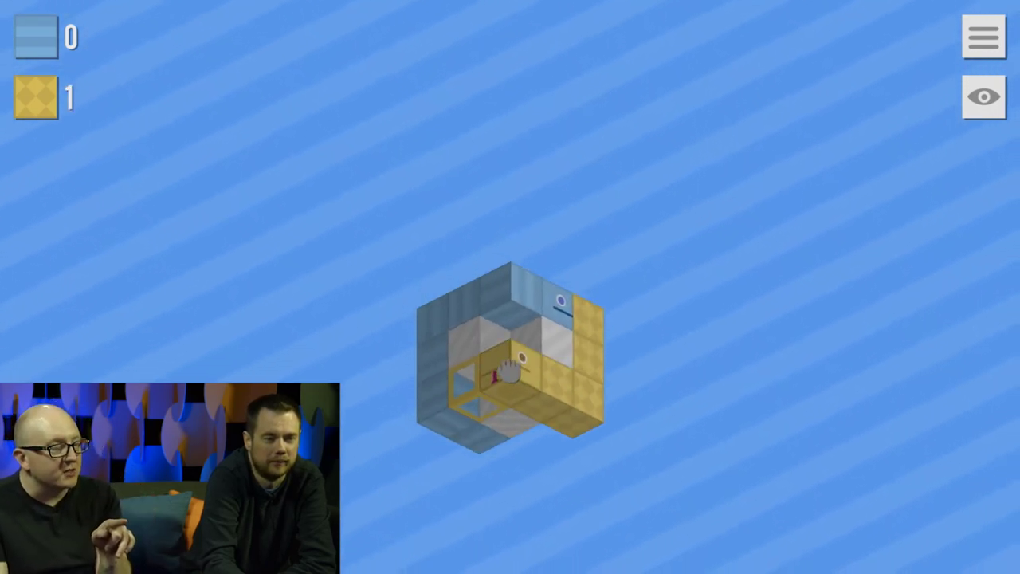
pyautogui.click(502, 375)
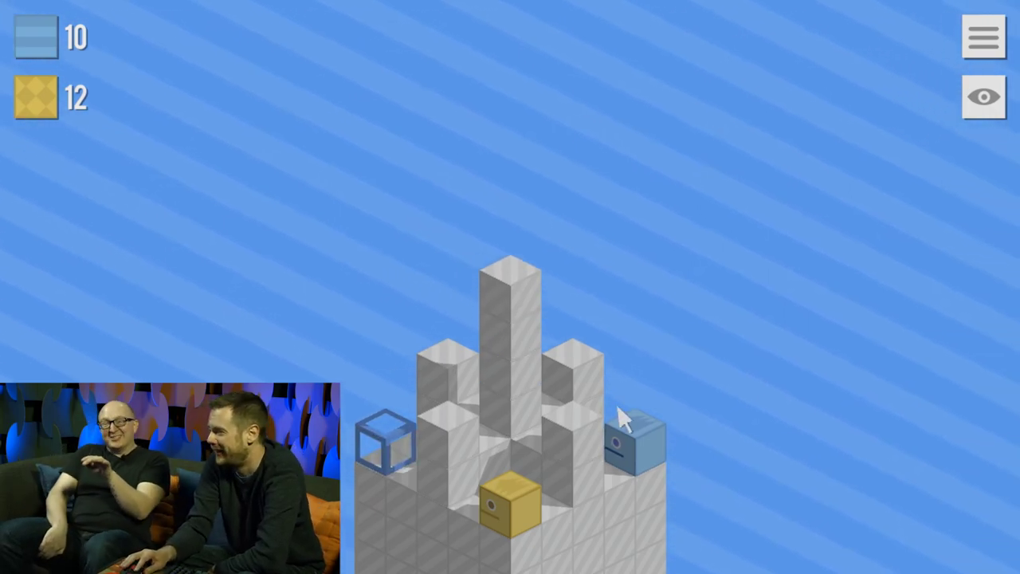
# Extend the yellow snake one cube and inspect the tower from several angles, ending top-down.
pyautogui.moveTo(621, 417)
pyautogui.mouseDown()
pyautogui.moveTo(715, 364)
pyautogui.moveTo(803, 434)
pyautogui.moveTo(473, 359)
pyautogui.moveTo(502, 490)
pyautogui.moveTo(721, 422)
pyautogui.moveTo(837, 452)
pyautogui.moveTo(759, 452)
pyautogui.mouseUp()
pyautogui.moveTo(695, 508); pyautogui.dragTo(659, 504)
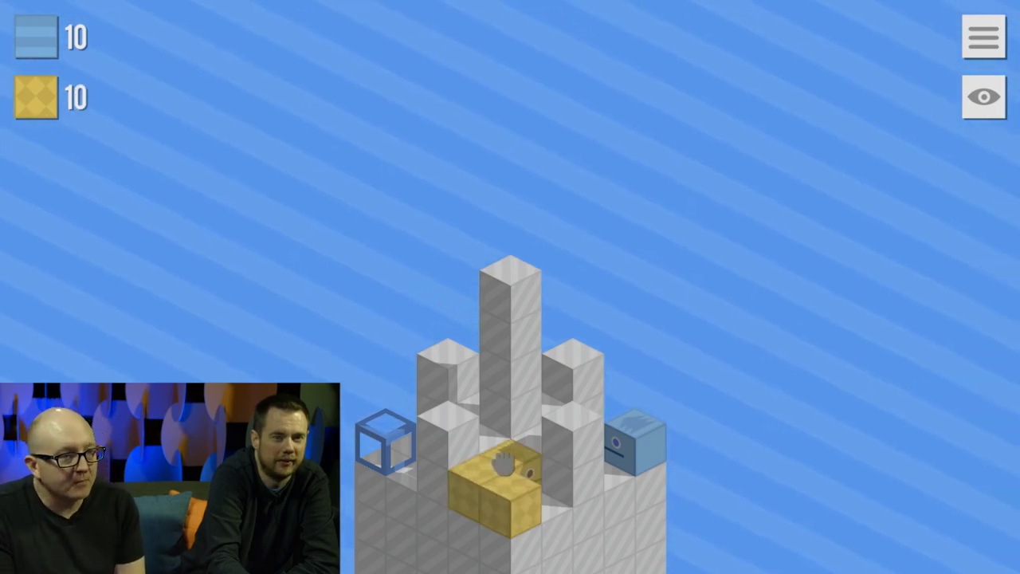
pyautogui.click(497, 417)
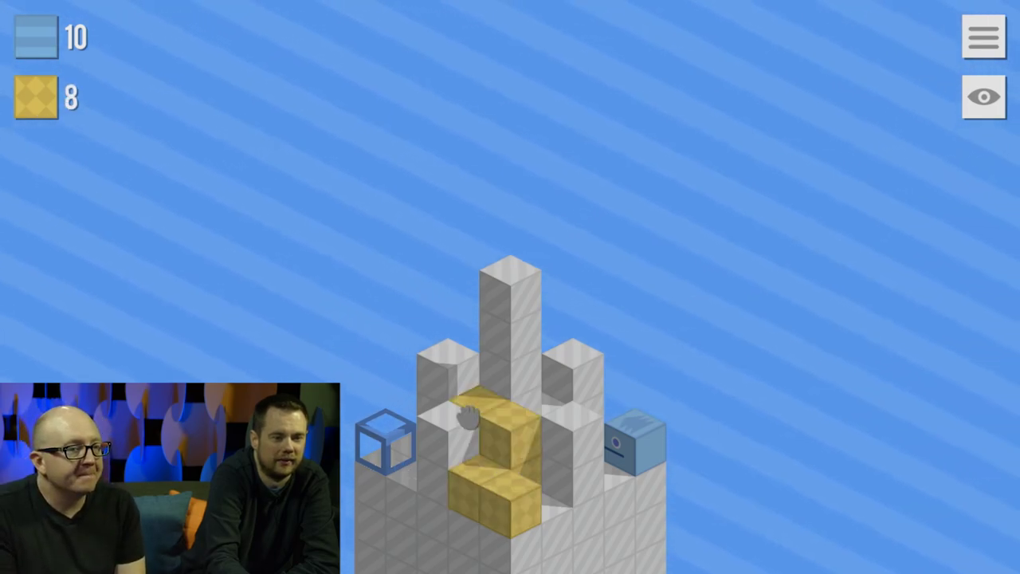
pyautogui.moveTo(468, 418); pyautogui.dragTo(784, 391)
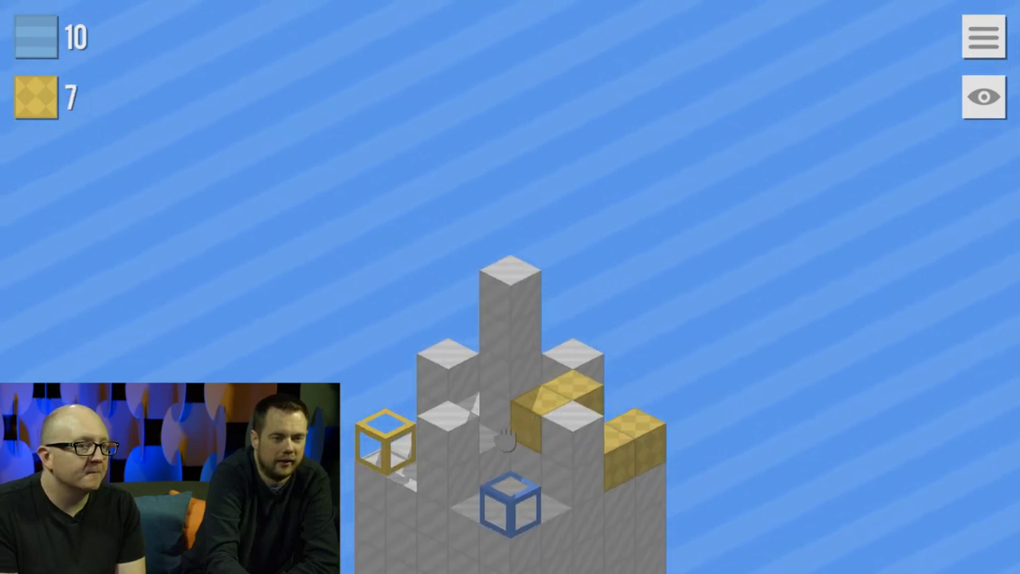
pyautogui.moveTo(396, 398); pyautogui.dragTo(573, 458)
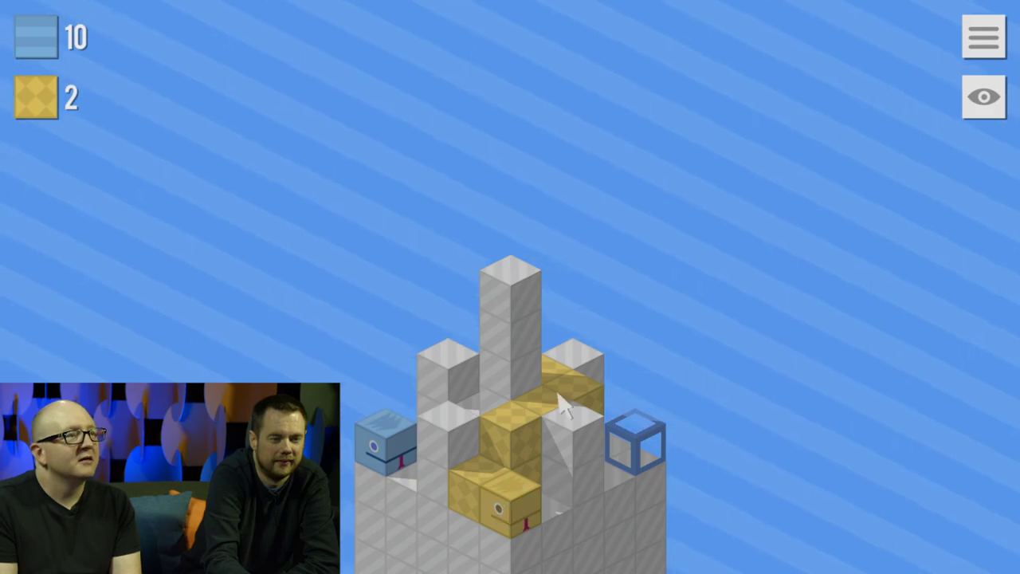
pyautogui.moveTo(603, 273); pyautogui.dragTo(677, 383)
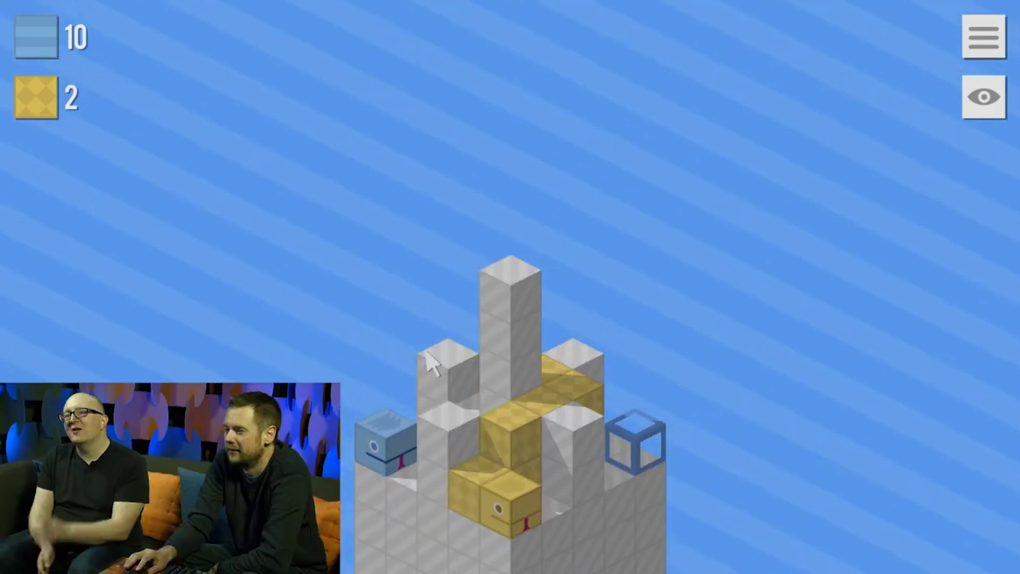
pyautogui.moveTo(428, 360); pyautogui.dragTo(506, 459)
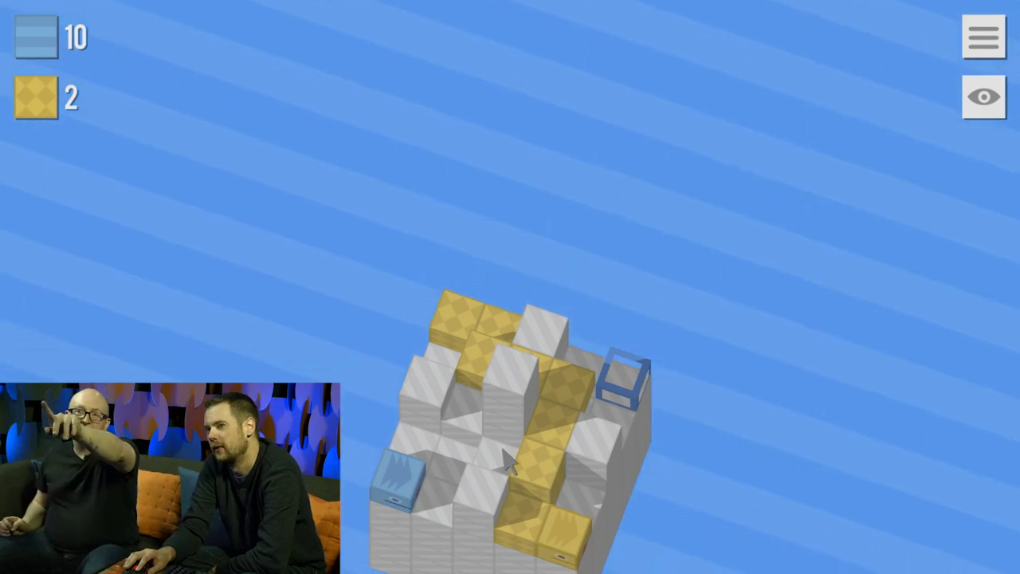
pyautogui.moveTo(503, 451); pyautogui.dragTo(410, 382)
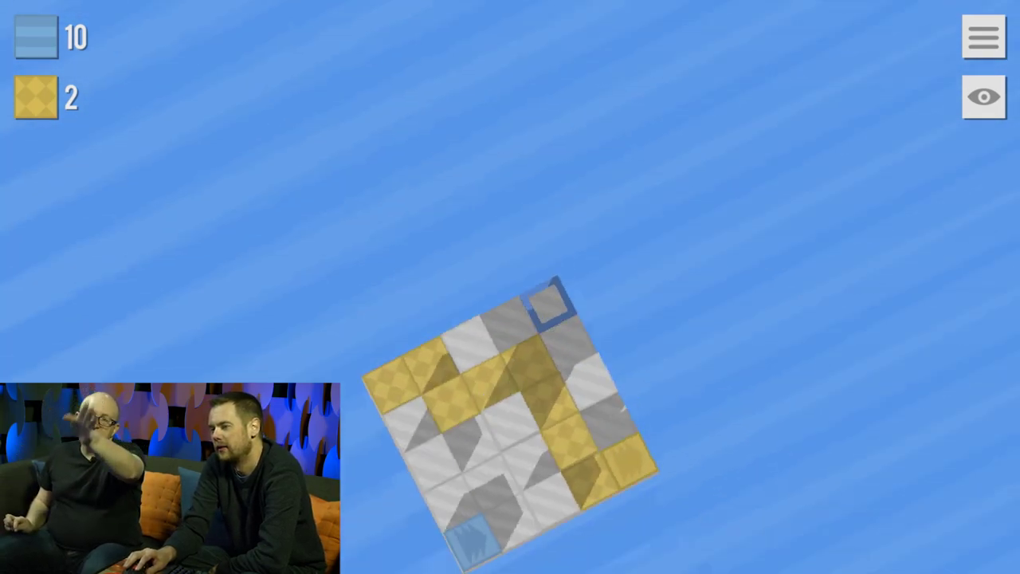
# Extend the blue snake two cubes, then two more upward.
pyautogui.click(530, 507)
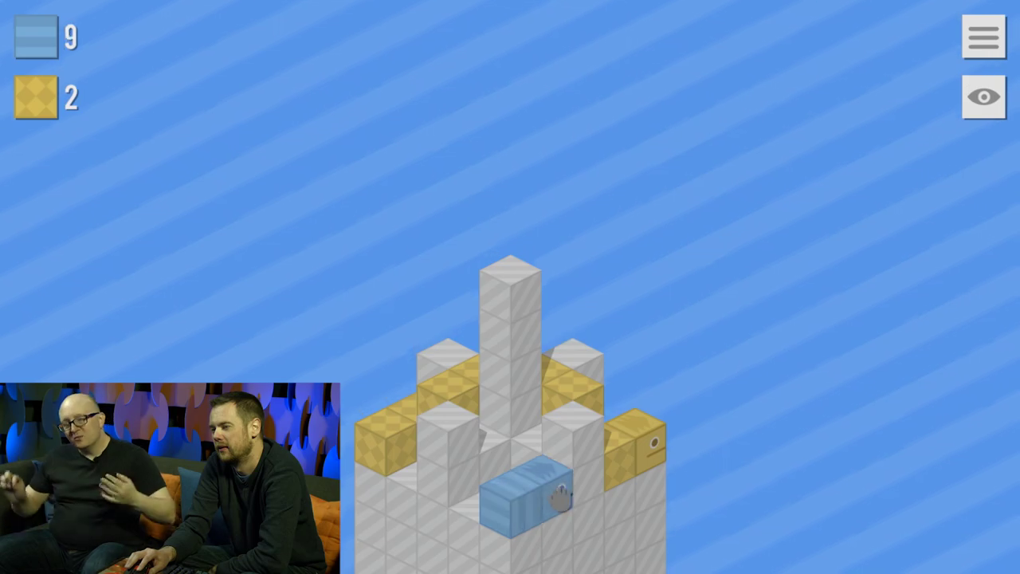
pyautogui.click(529, 476)
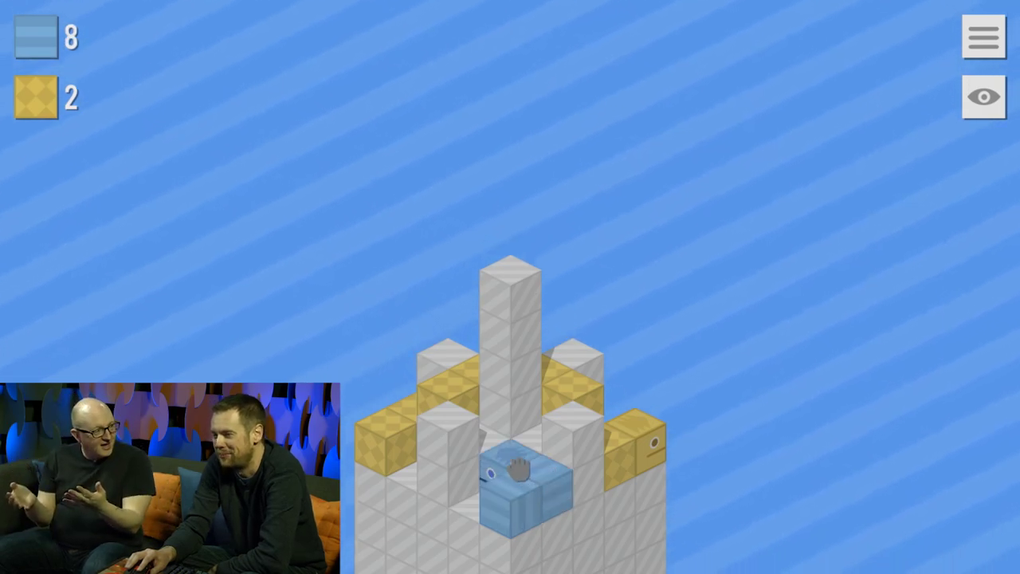
pyautogui.moveTo(733, 371); pyautogui.dragTo(598, 460)
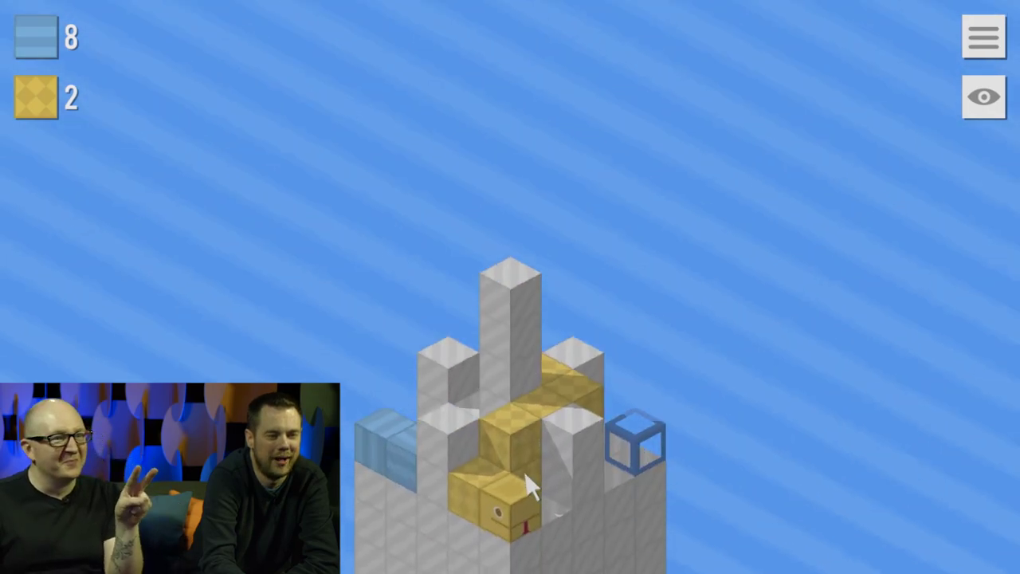
pyautogui.moveTo(414, 323); pyautogui.dragTo(703, 526)
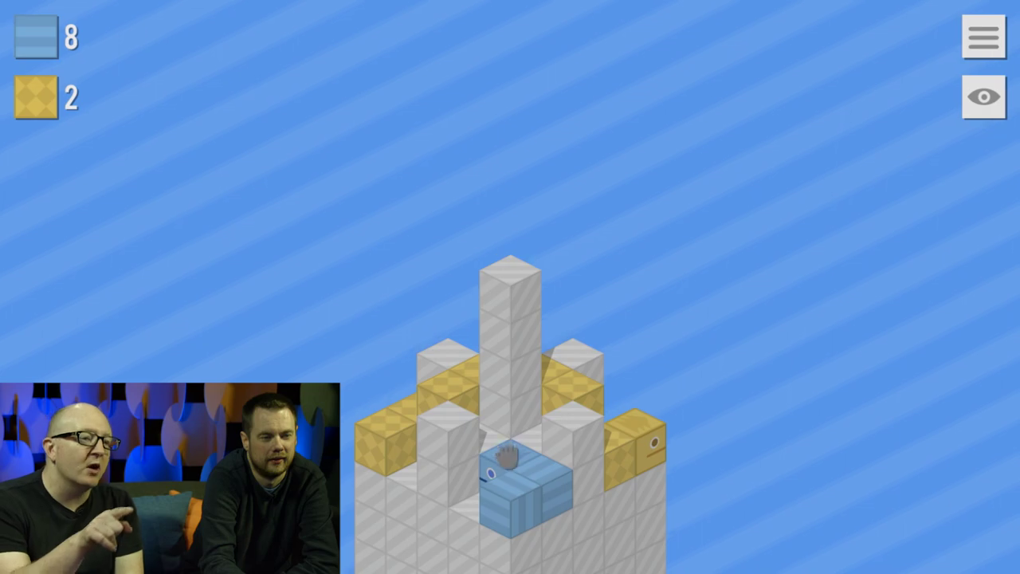
pyautogui.moveTo(507, 456)
pyautogui.mouseDown()
pyautogui.moveTo(510, 426)
pyautogui.moveTo(546, 412)
pyautogui.mouseUp()
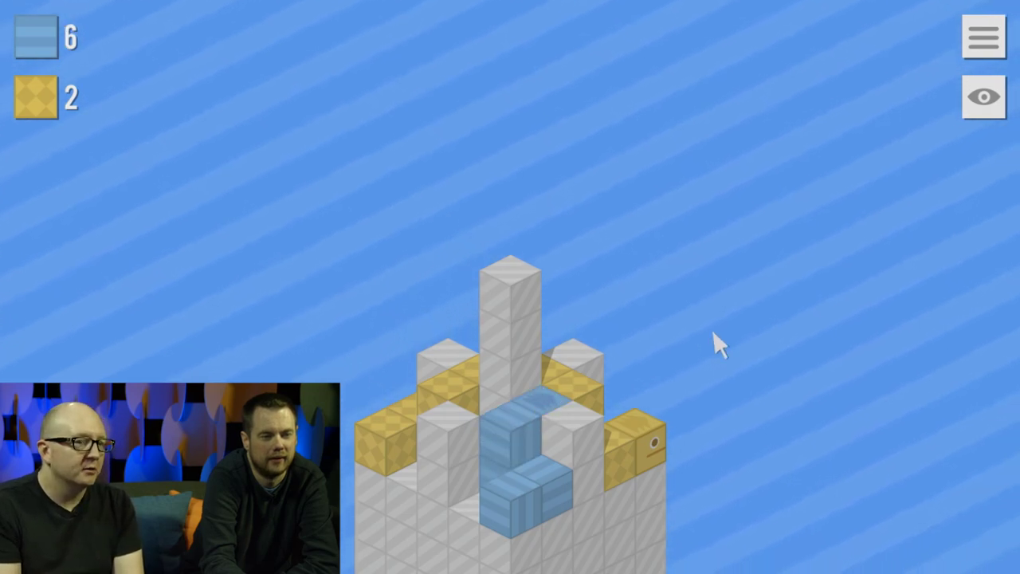
pyautogui.moveTo(715, 344); pyautogui.dragTo(557, 358)
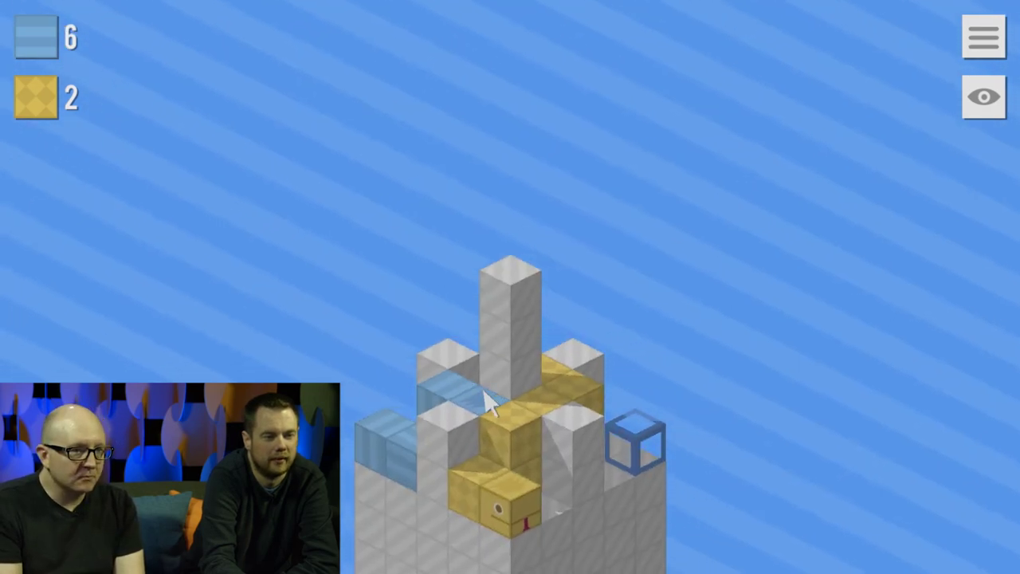
# Restart the level, retry blue snake moves, and undo the last two.
pyautogui.press('r')
pyautogui.moveTo(448, 494)
pyautogui.mouseDown()
pyautogui.moveTo(478, 512)
pyautogui.moveTo(544, 506)
pyautogui.moveTo(510, 470)
pyautogui.moveTo(507, 428)
pyautogui.moveTo(582, 417)
pyautogui.mouseUp()
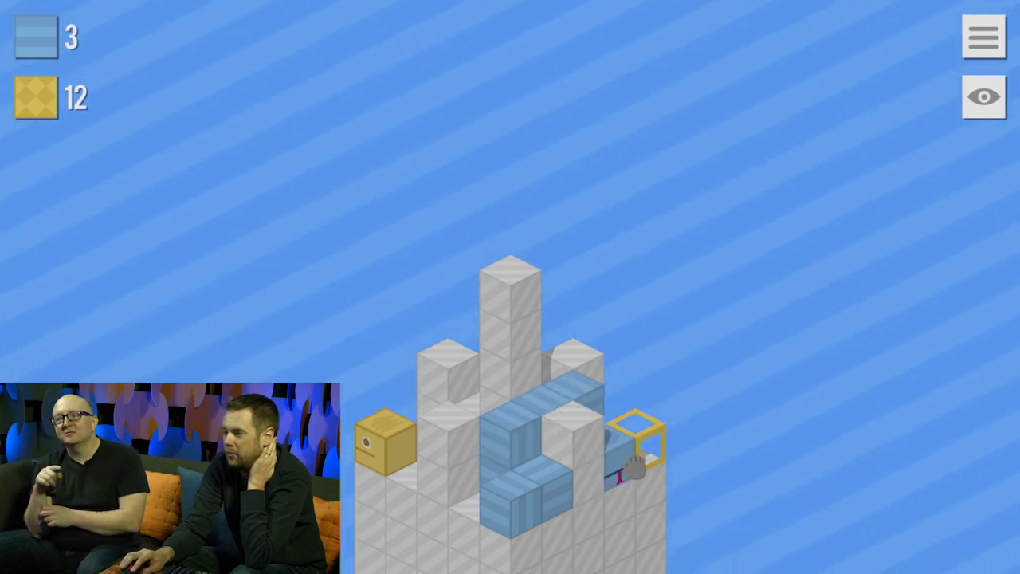
pyautogui.moveTo(635, 469); pyautogui.dragTo(646, 453)
pyautogui.moveTo(849, 432); pyautogui.dragTo(797, 399)
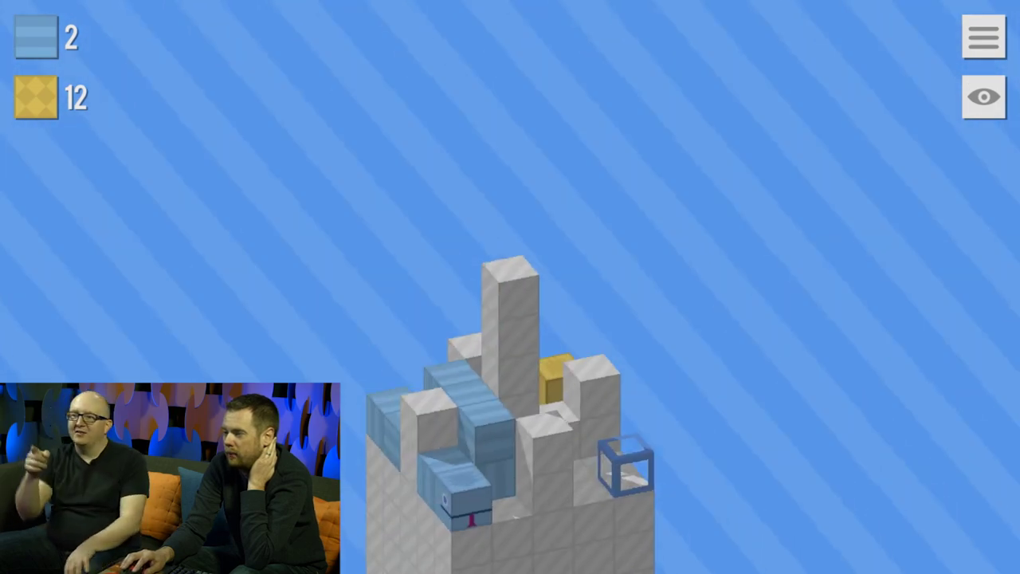
pyautogui.hotkey('ctrl', 'z')
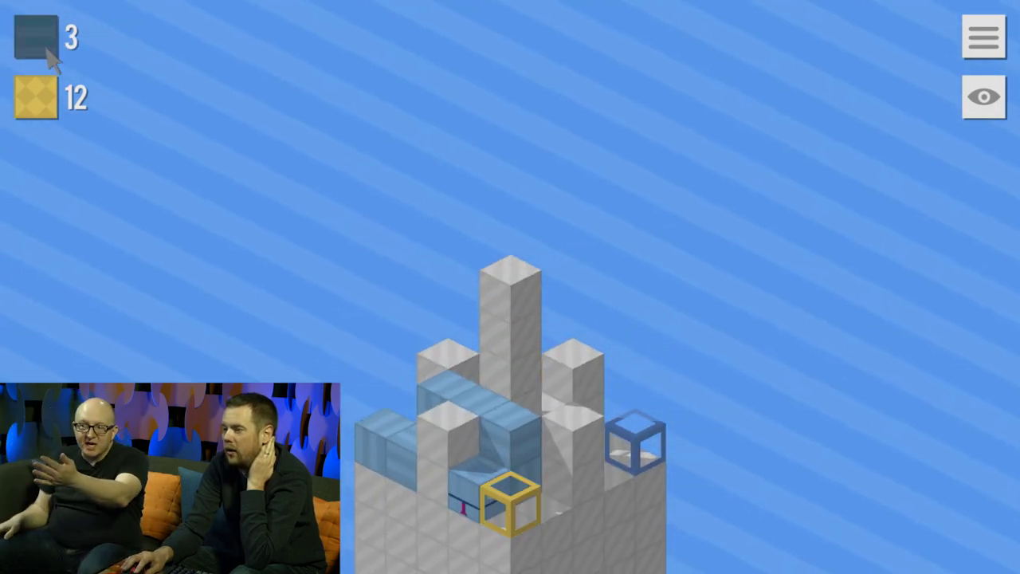
pyautogui.hotkey('ctrl', 'z')
pyautogui.hotkey('ctrl', 'z')
# Extend the blue snake across the tower and down into its outlined target.
pyautogui.moveTo(729, 335); pyautogui.dragTo(446, 396)
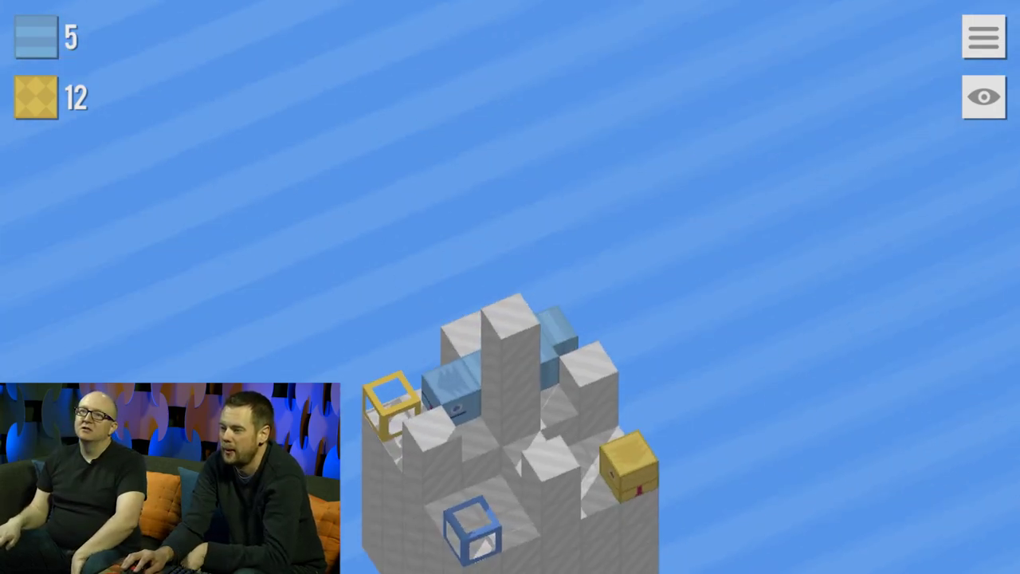
pyautogui.click(471, 408)
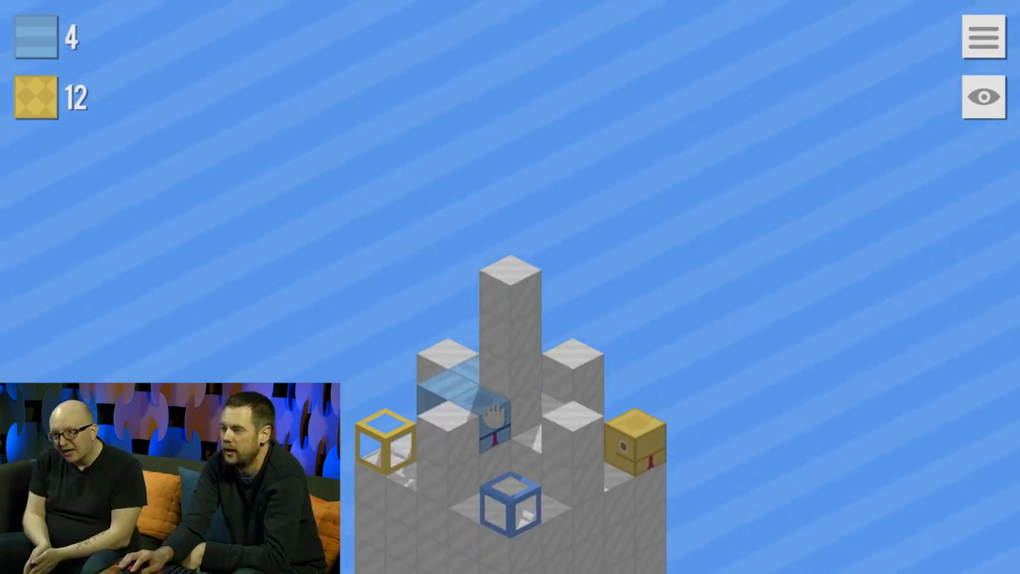
pyautogui.click(518, 434)
pyautogui.click(519, 470)
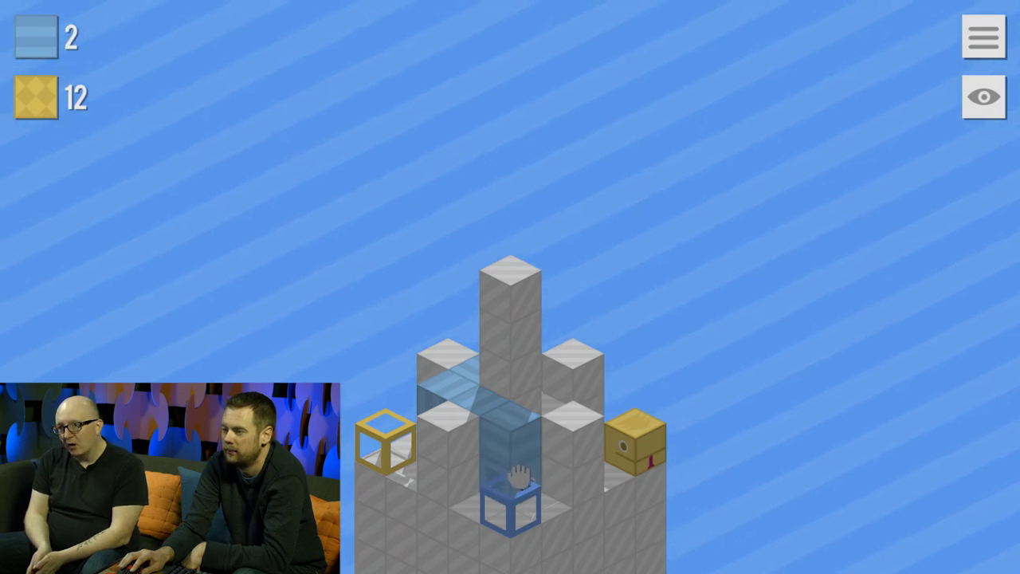
pyautogui.click(547, 484)
pyautogui.click(530, 509)
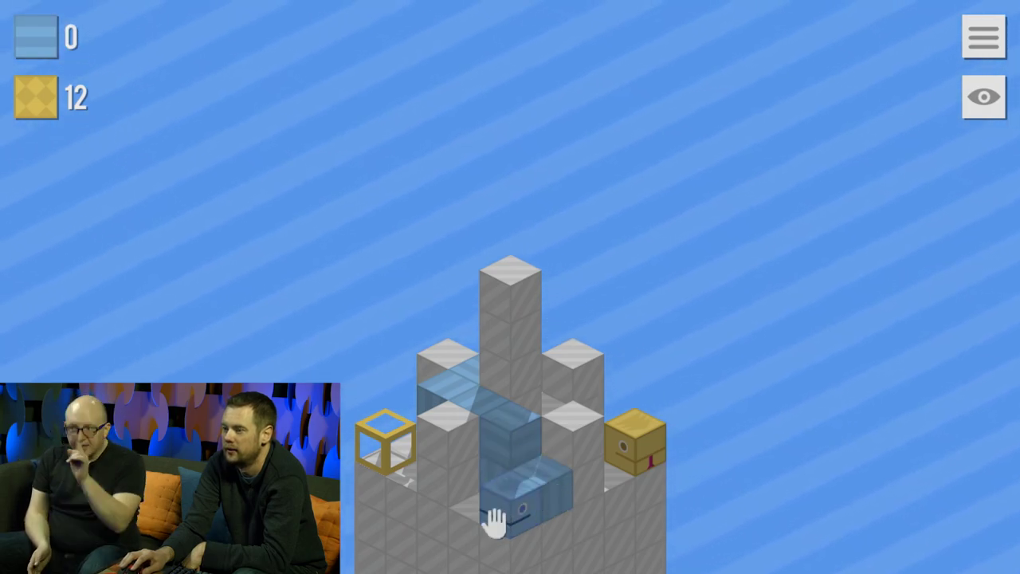
# Raise the yellow snake three cubes and run it left over blue into its outline.
pyautogui.click(643, 435)
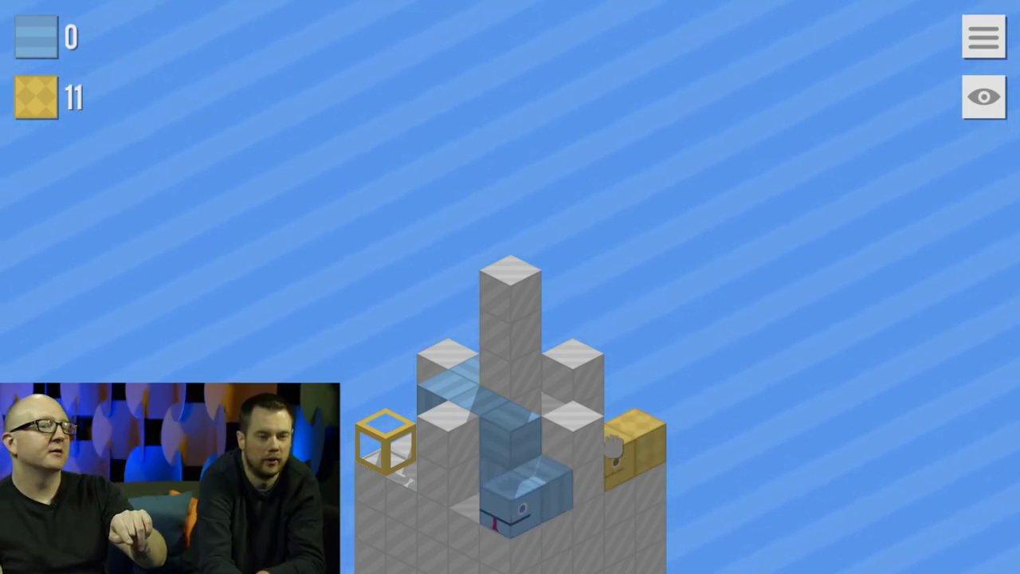
pyautogui.click(613, 400)
pyautogui.click(611, 396)
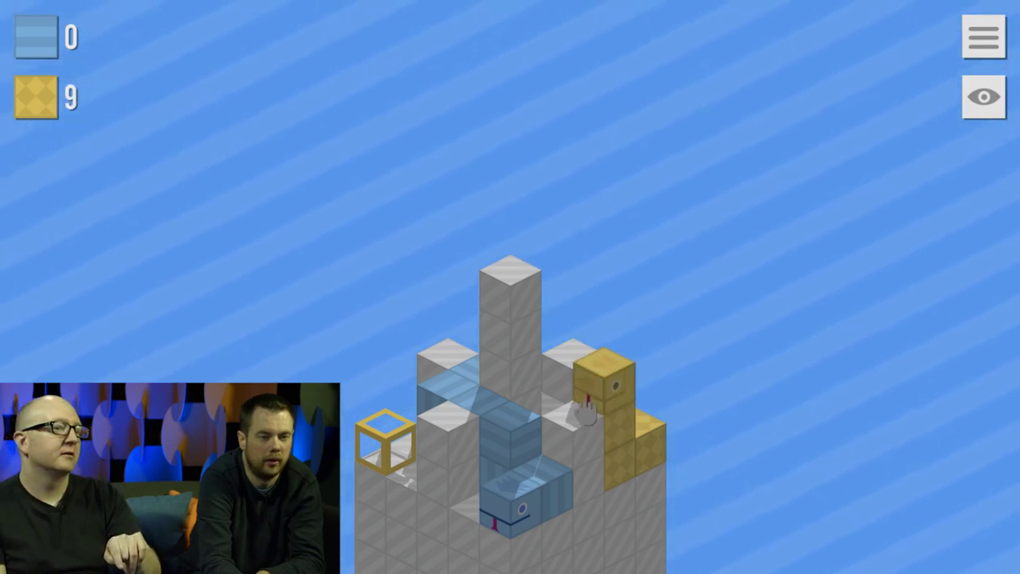
pyautogui.click(580, 403)
pyautogui.click(529, 386)
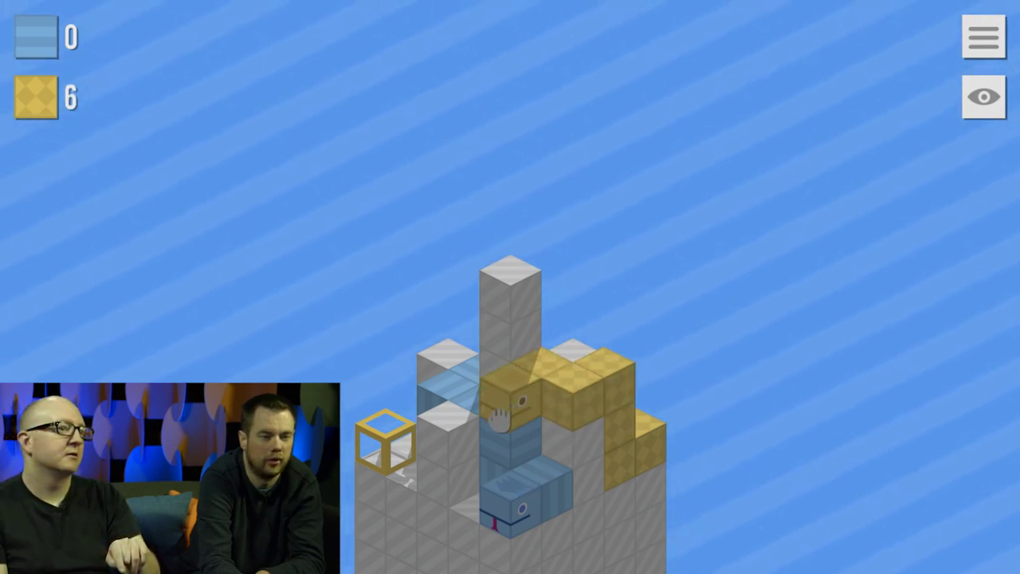
pyautogui.click(476, 394)
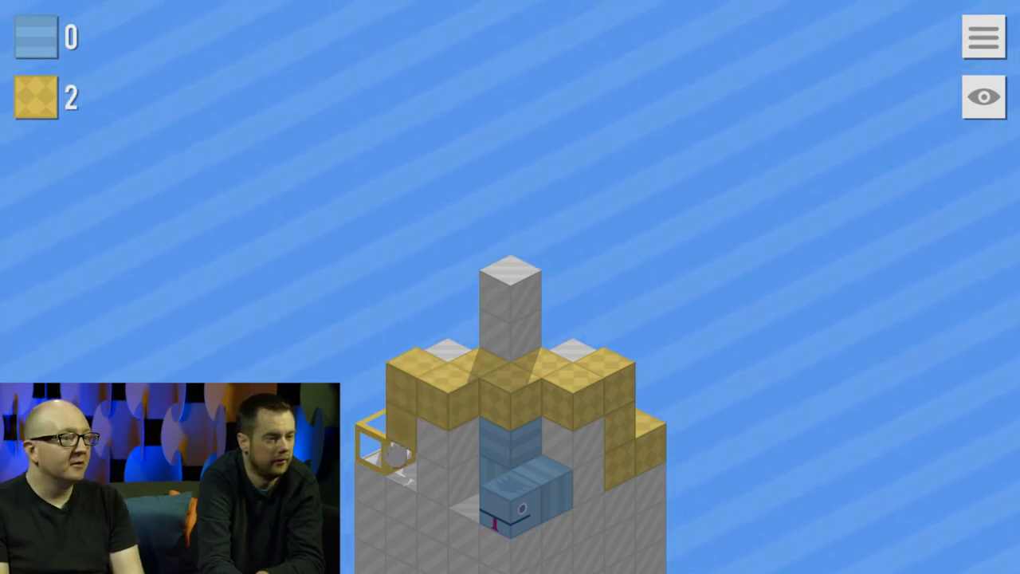
pyautogui.click(373, 456)
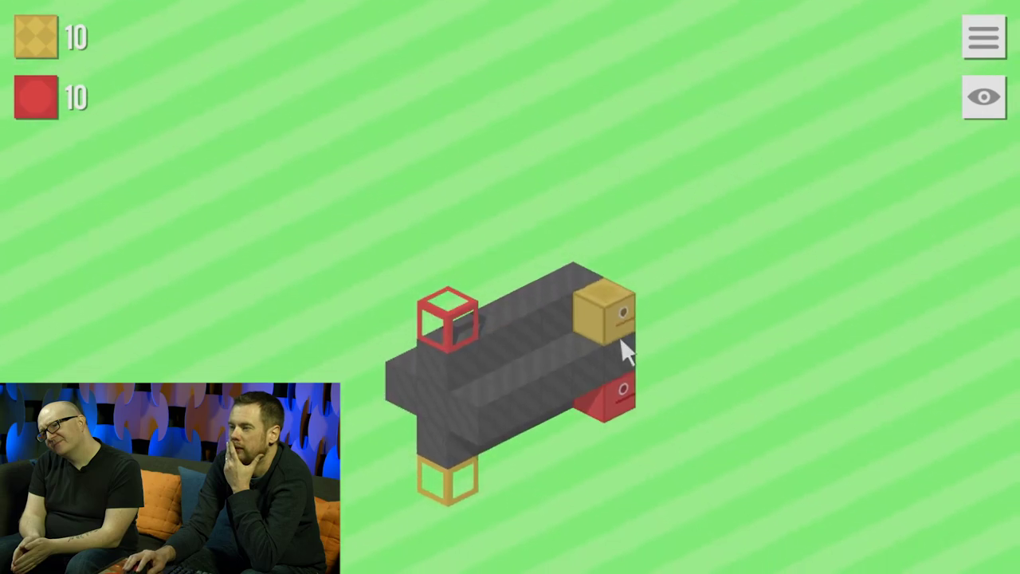
# Stretch the yellow snake toward the lower-left and orbit around to the red snake.
pyautogui.moveTo(603, 319)
pyautogui.mouseDown()
pyautogui.moveTo(462, 385)
pyautogui.moveTo(500, 455)
pyautogui.moveTo(412, 475)
pyautogui.mouseUp()
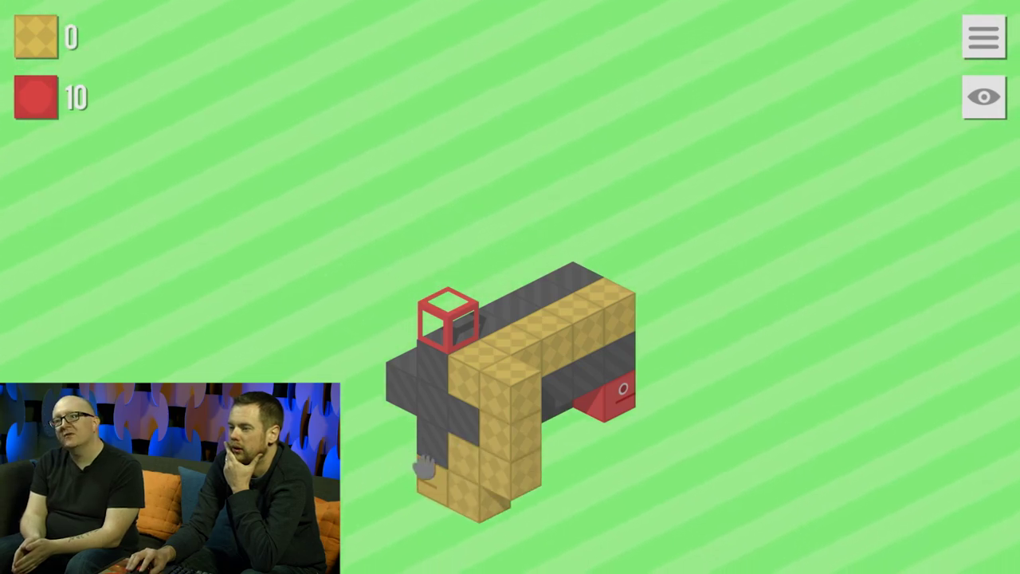
pyautogui.moveTo(790, 471); pyautogui.dragTo(518, 12)
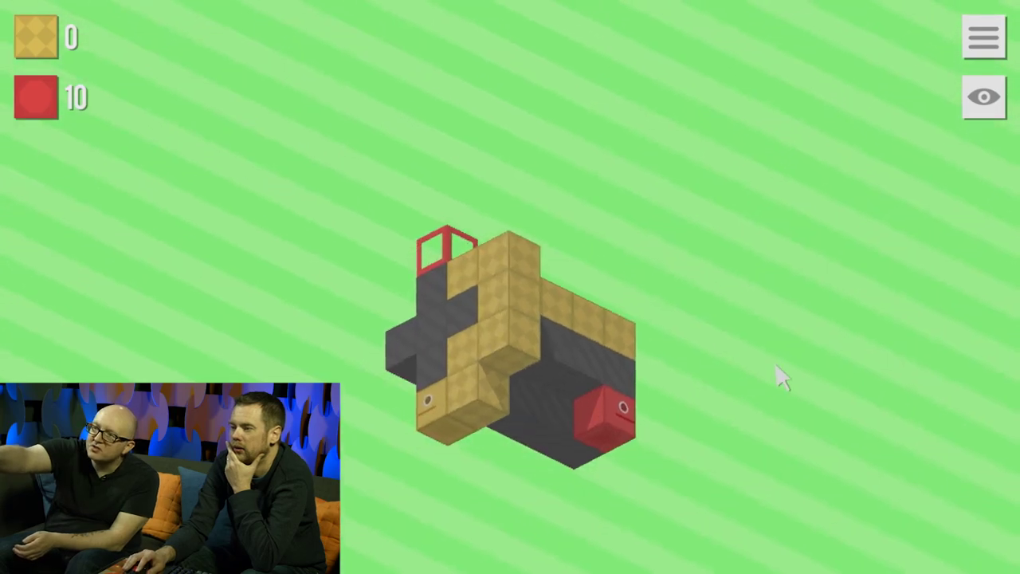
pyautogui.moveTo(781, 375); pyautogui.dragTo(604, 341)
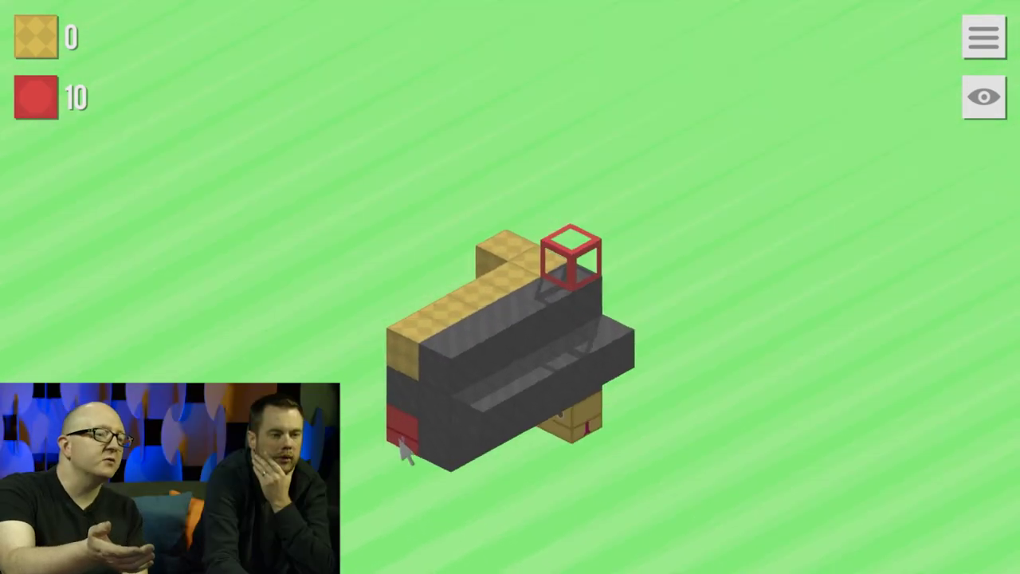
pyautogui.moveTo(402, 448)
pyautogui.mouseDown()
pyautogui.moveTo(437, 455)
pyautogui.moveTo(355, 435)
pyautogui.mouseUp()
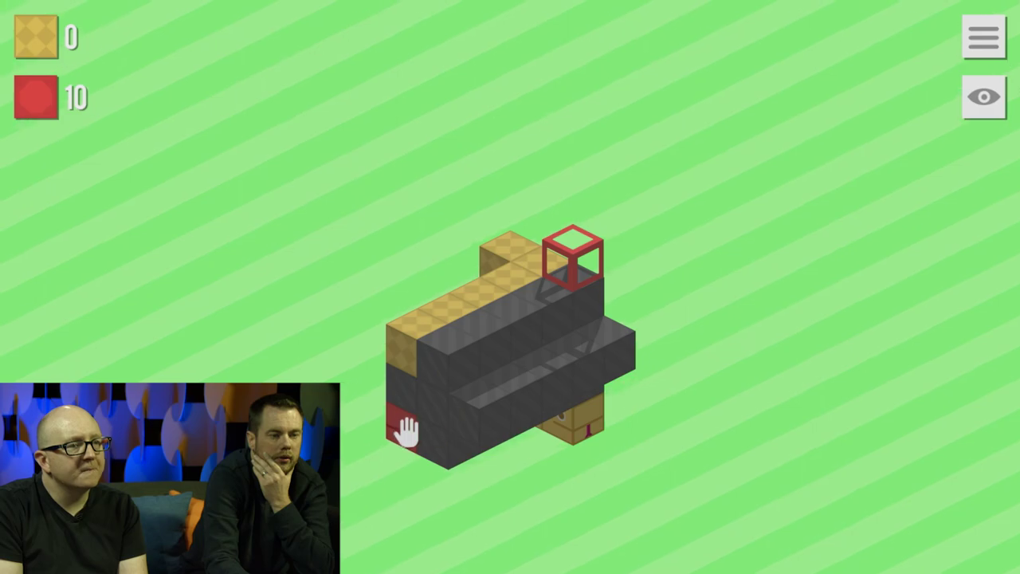
pyautogui.moveTo(406, 428); pyautogui.dragTo(808, 364)
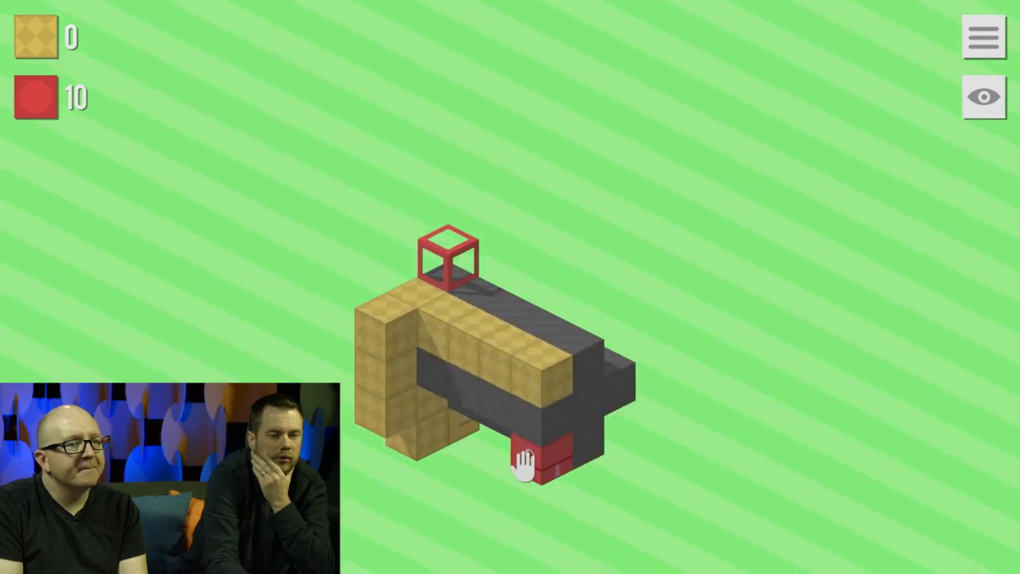
# Extend the red snake two cubes down, pull it back, then extend one cube again.
pyautogui.moveTo(524, 462)
pyautogui.mouseDown()
pyautogui.moveTo(574, 483)
pyautogui.moveTo(547, 517)
pyautogui.moveTo(550, 445)
pyautogui.moveTo(661, 434)
pyautogui.mouseUp()
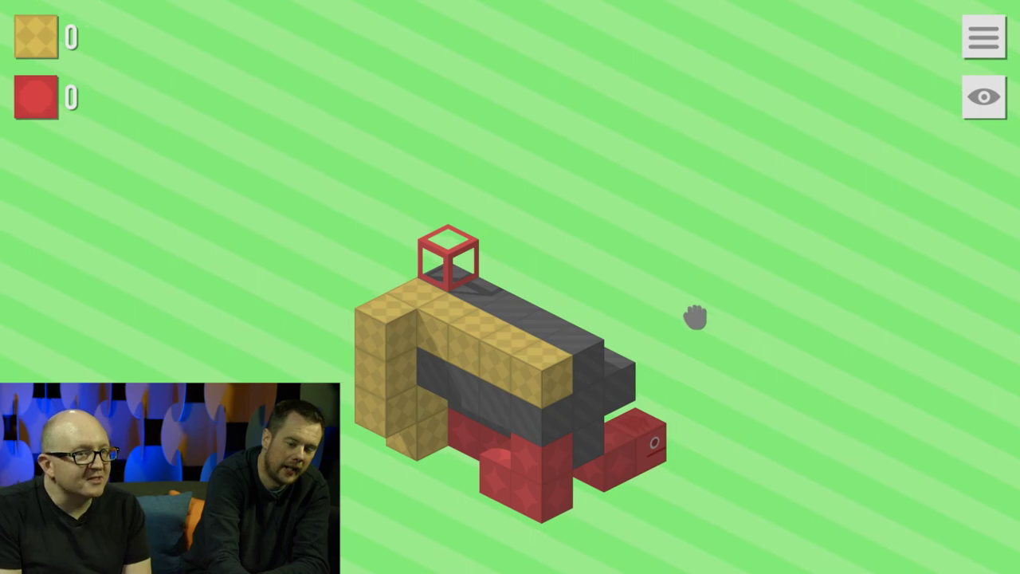
pyautogui.moveTo(658, 438); pyautogui.dragTo(414, 460)
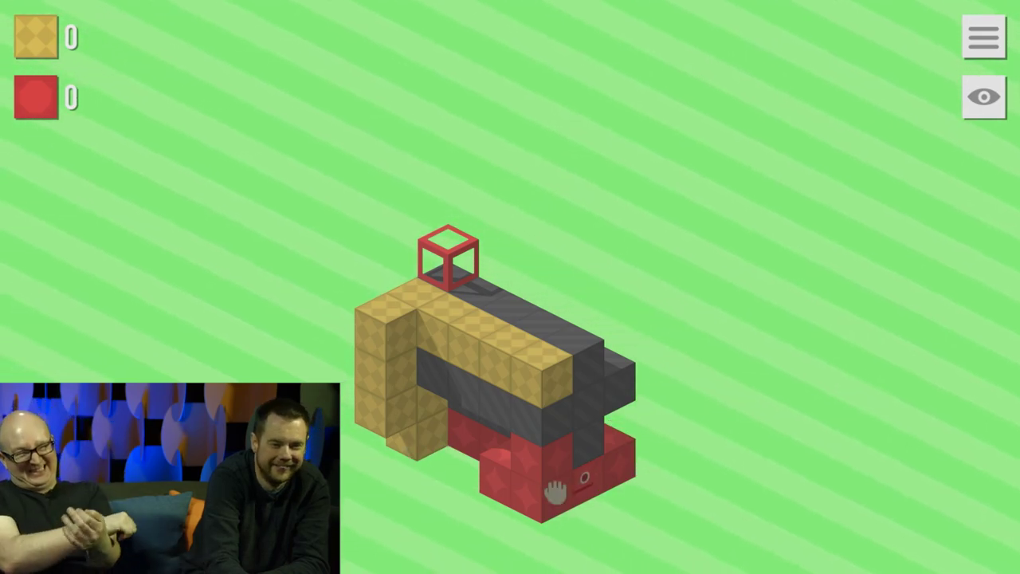
pyautogui.moveTo(586, 474); pyautogui.dragTo(609, 566)
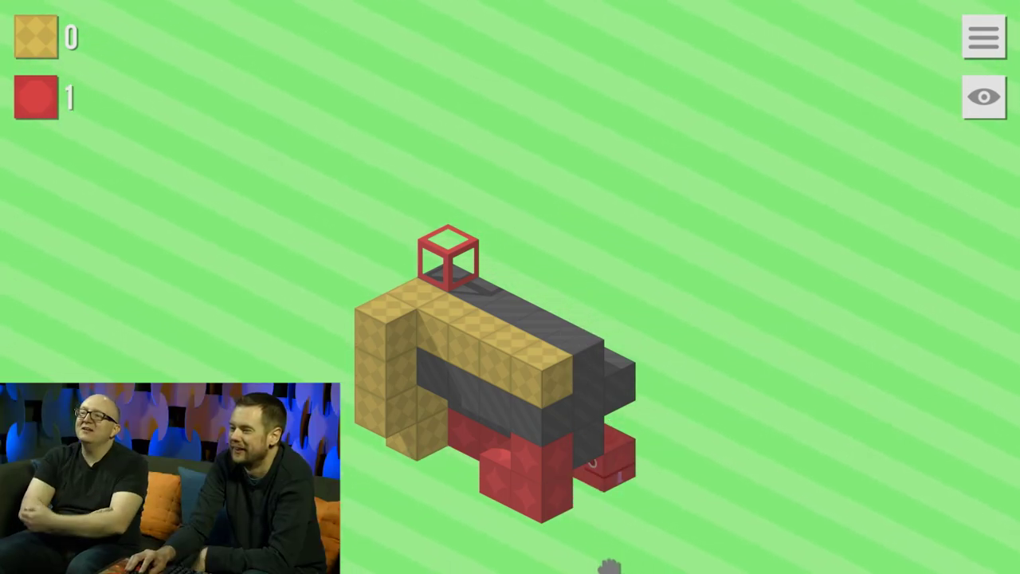
pyautogui.moveTo(620, 470); pyautogui.dragTo(594, 454)
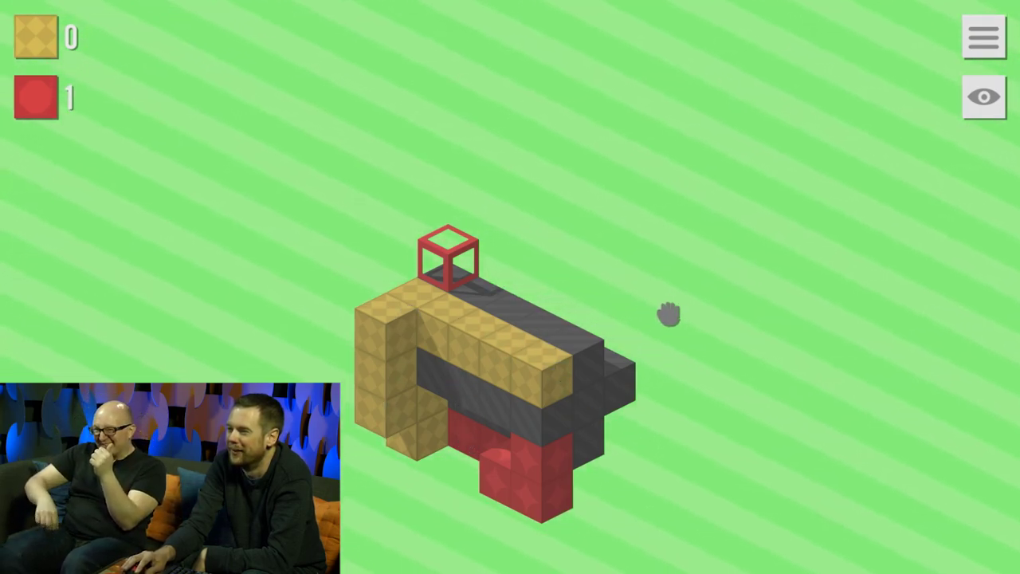
# Use the red snake's last cube, then extend and retract it toward the front.
pyautogui.click(625, 403)
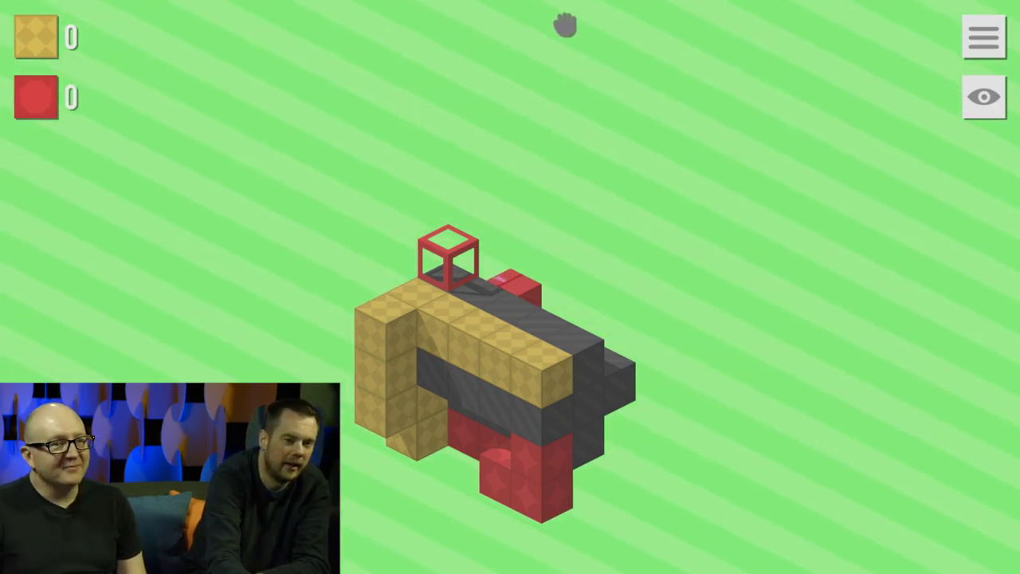
pyautogui.click(526, 293)
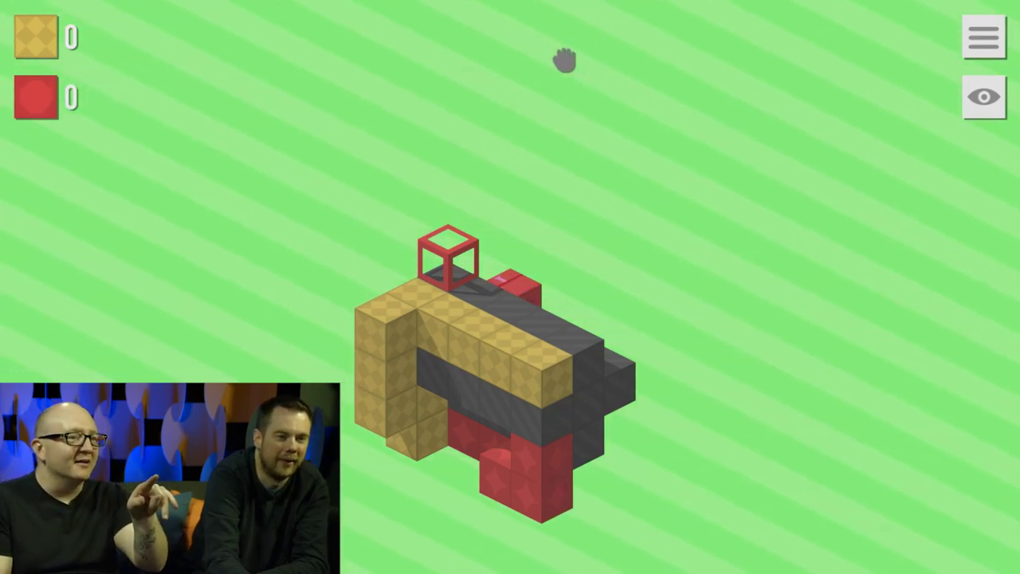
pyautogui.moveTo(799, 368)
pyautogui.mouseDown()
pyautogui.moveTo(103, 255)
pyautogui.moveTo(602, 386)
pyautogui.moveTo(563, 440)
pyautogui.mouseUp()
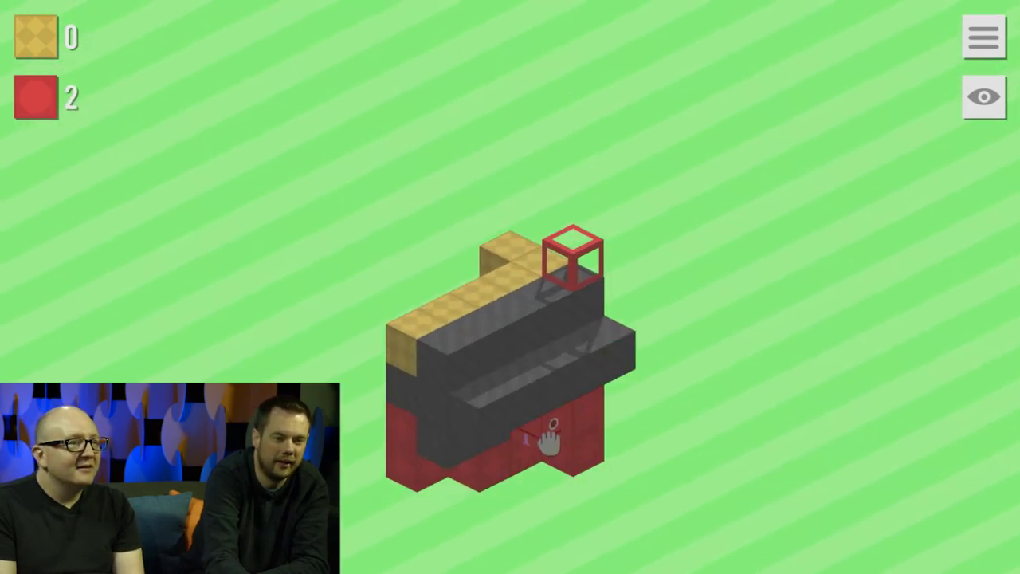
pyautogui.moveTo(593, 407); pyautogui.dragTo(618, 490)
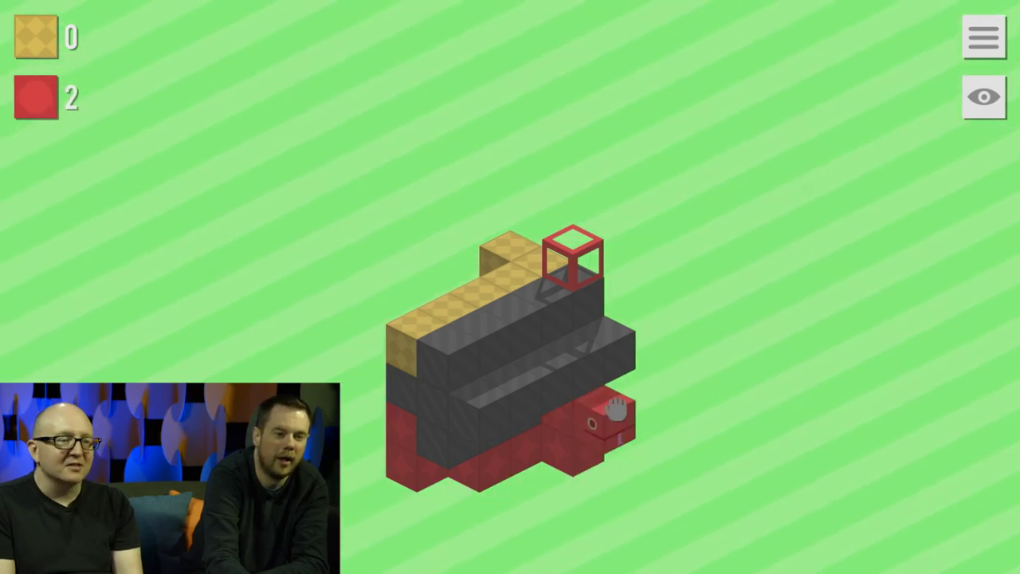
pyautogui.moveTo(618, 409)
pyautogui.mouseDown()
pyautogui.moveTo(561, 394)
pyautogui.moveTo(566, 451)
pyautogui.moveTo(518, 410)
pyautogui.moveTo(456, 475)
pyautogui.mouseUp()
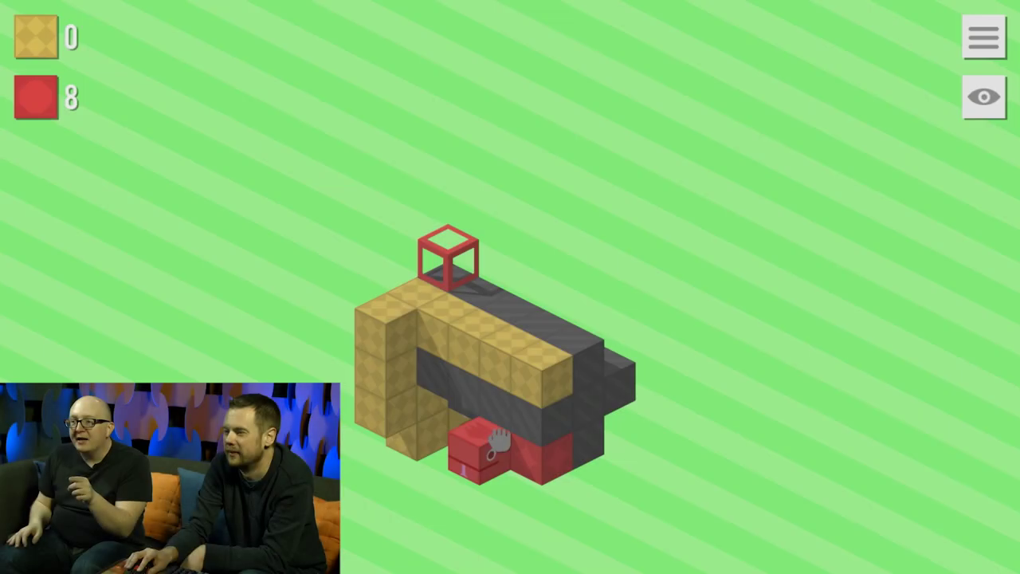
pyautogui.moveTo(497, 433); pyautogui.dragTo(529, 436)
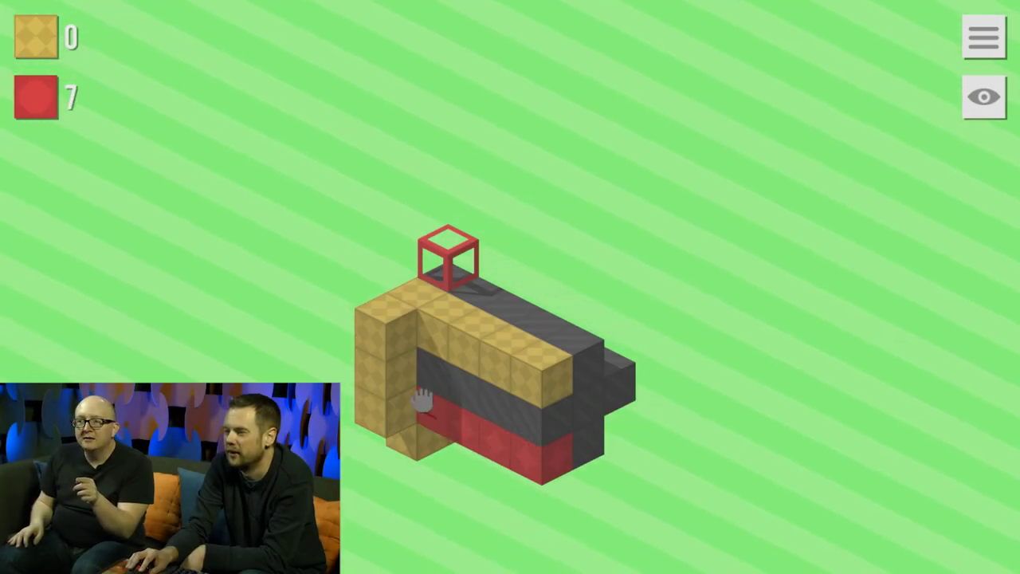
# Grow the red snake up two cubes, over the top, and into the target cube.
pyautogui.moveTo(396, 418); pyautogui.dragTo(396, 339)
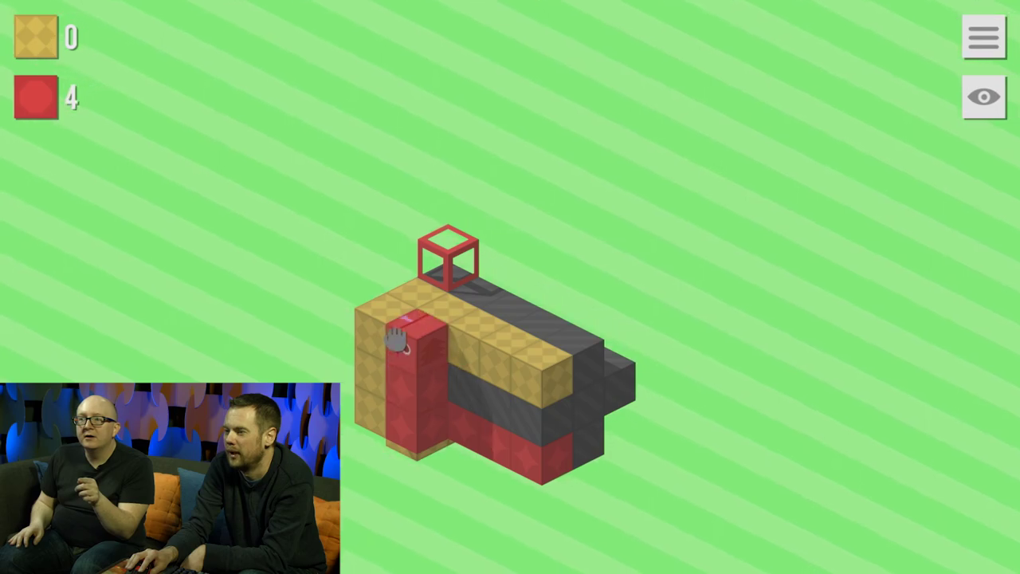
pyautogui.moveTo(396, 300); pyautogui.dragTo(449, 295)
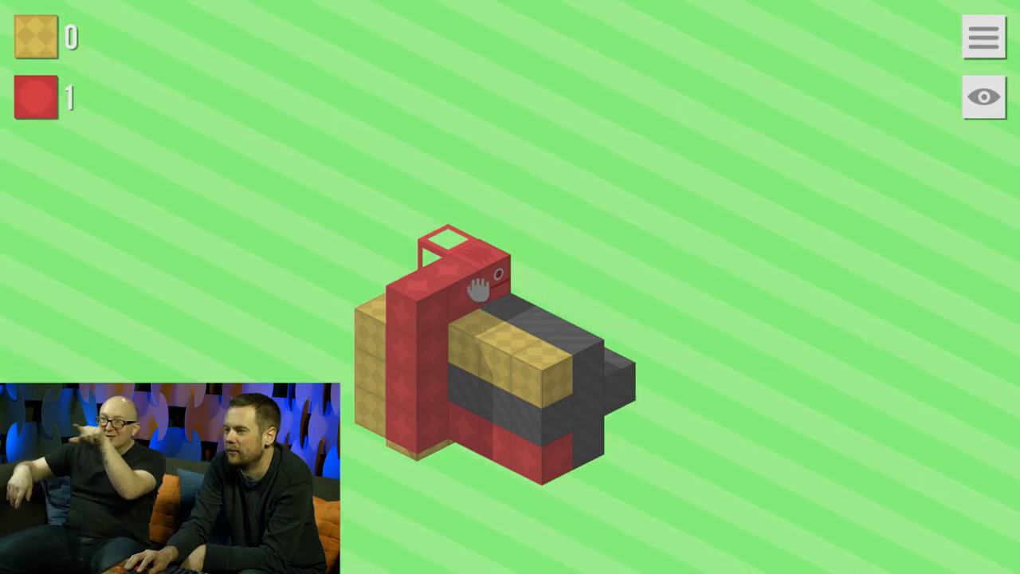
pyautogui.moveTo(486, 277); pyautogui.dragTo(189, 210)
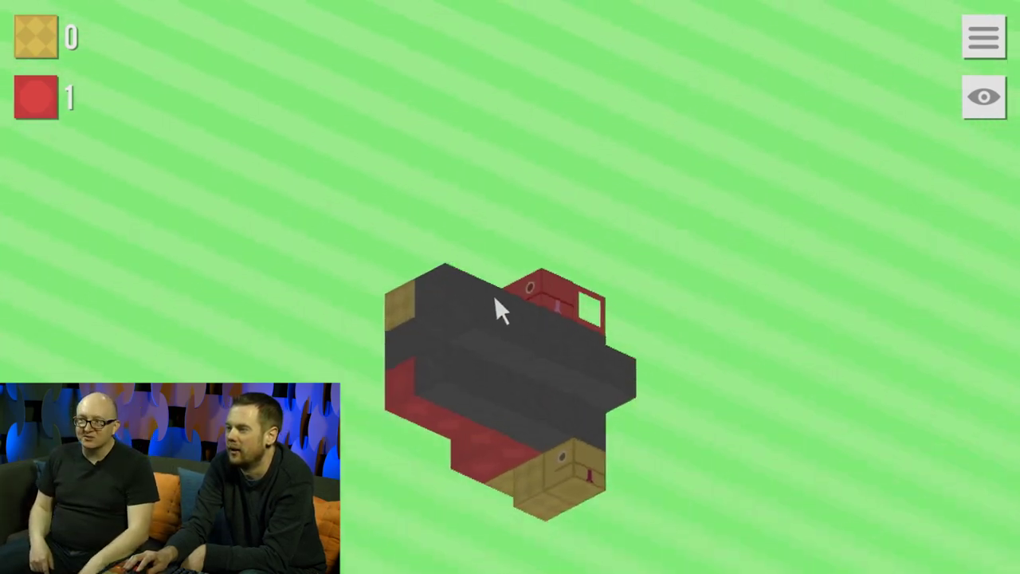
pyautogui.moveTo(619, 324); pyautogui.dragTo(540, 483)
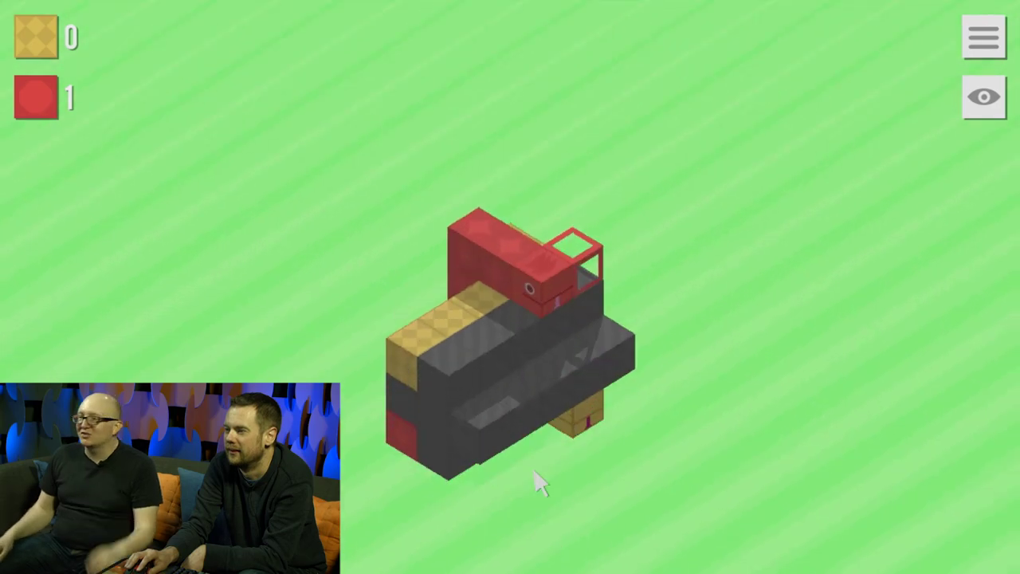
pyautogui.click(550, 274)
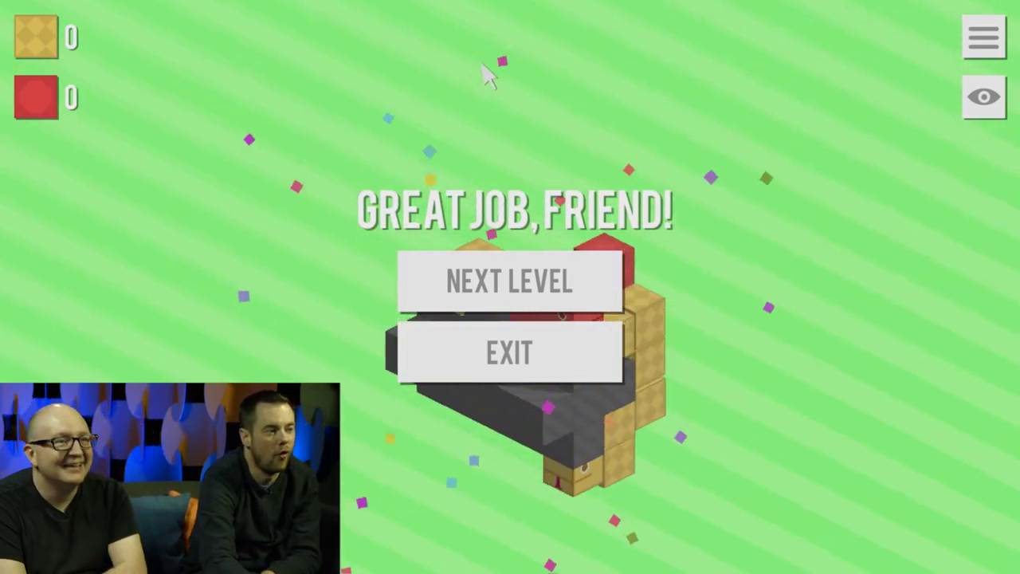
# Move on to the next level and orbit around the stone arch.
pyautogui.click(570, 301)
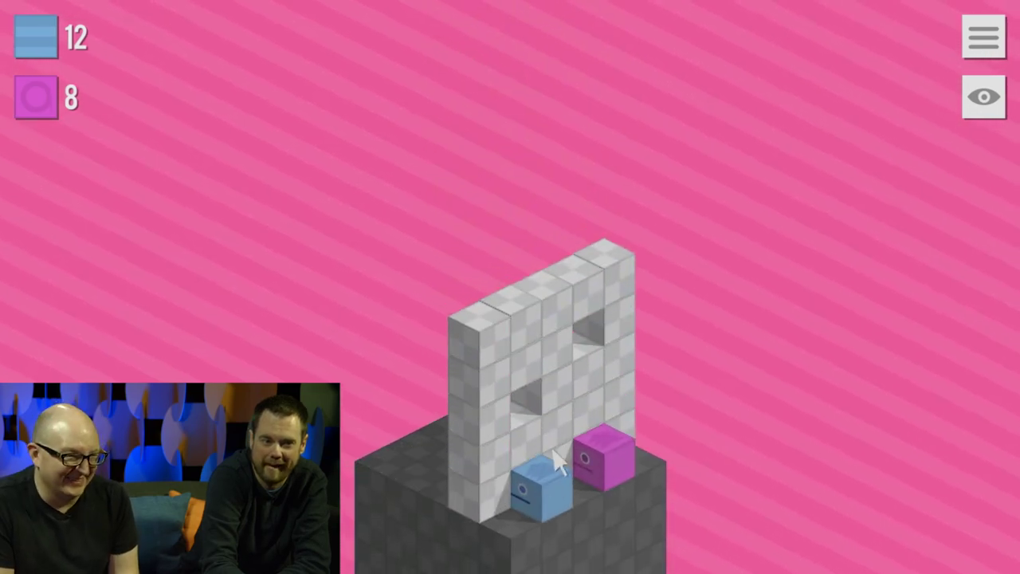
pyautogui.moveTo(816, 411); pyautogui.dragTo(482, 456)
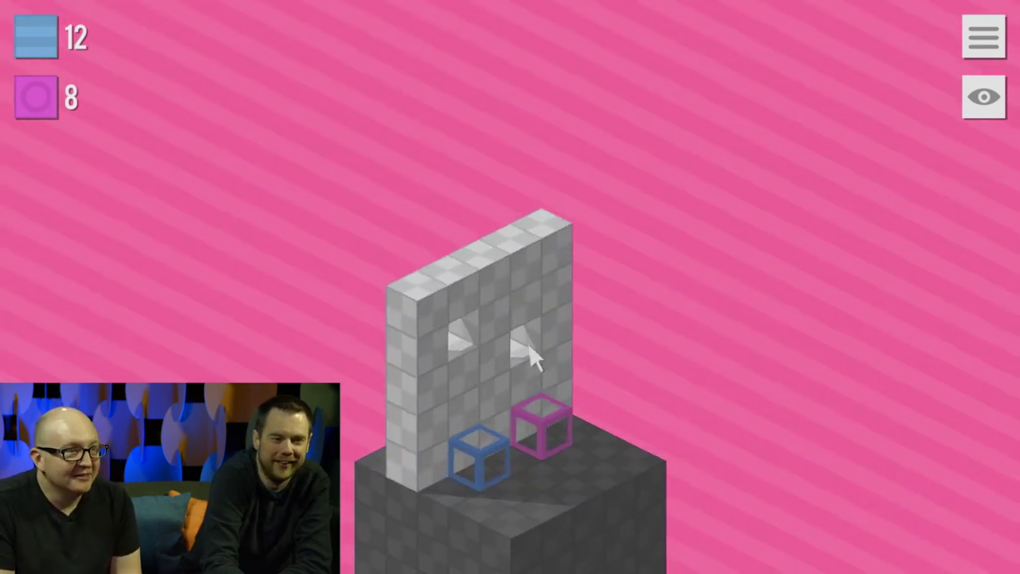
pyautogui.moveTo(688, 394)
pyautogui.mouseDown()
pyautogui.moveTo(691, 447)
pyautogui.moveTo(449, 439)
pyautogui.moveTo(683, 470)
pyautogui.moveTo(399, 437)
pyautogui.mouseUp()
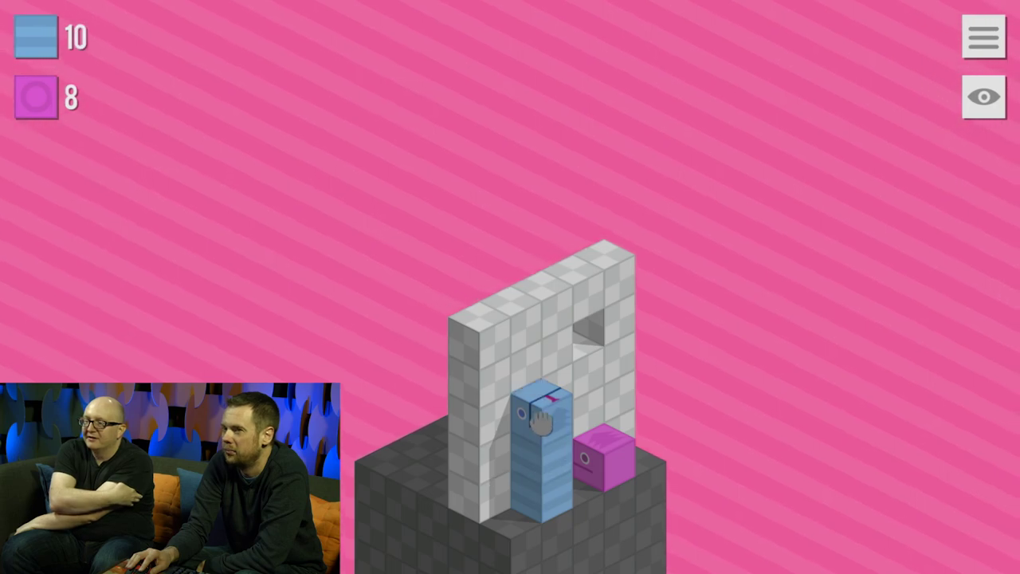
# Extend the blue snake left, through the wall and down, then raise pink three cubes tall.
pyautogui.moveTo(525, 418)
pyautogui.mouseDown()
pyautogui.moveTo(470, 413)
pyautogui.moveTo(550, 411)
pyautogui.mouseUp()
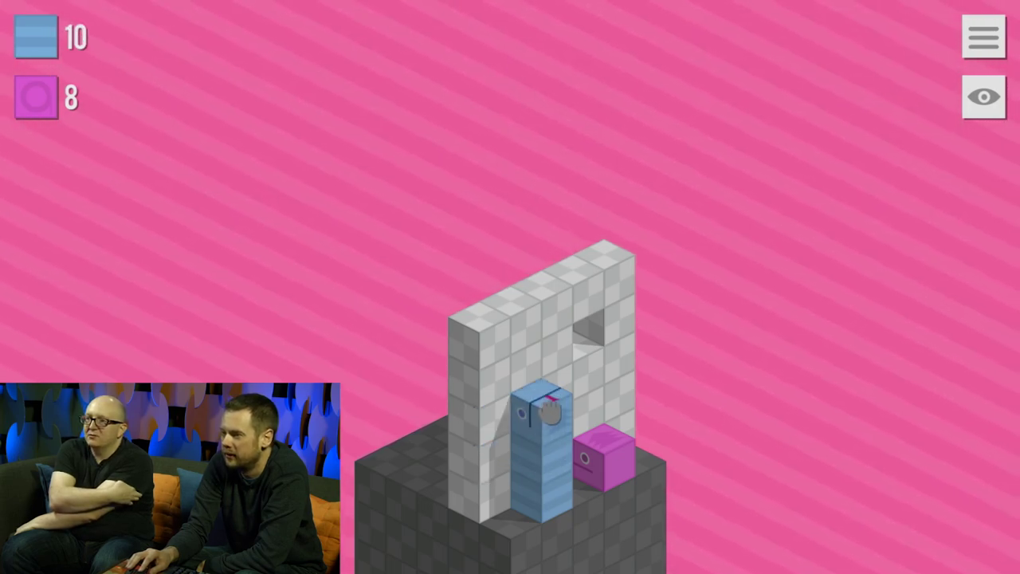
pyautogui.moveTo(454, 432); pyautogui.dragTo(767, 394)
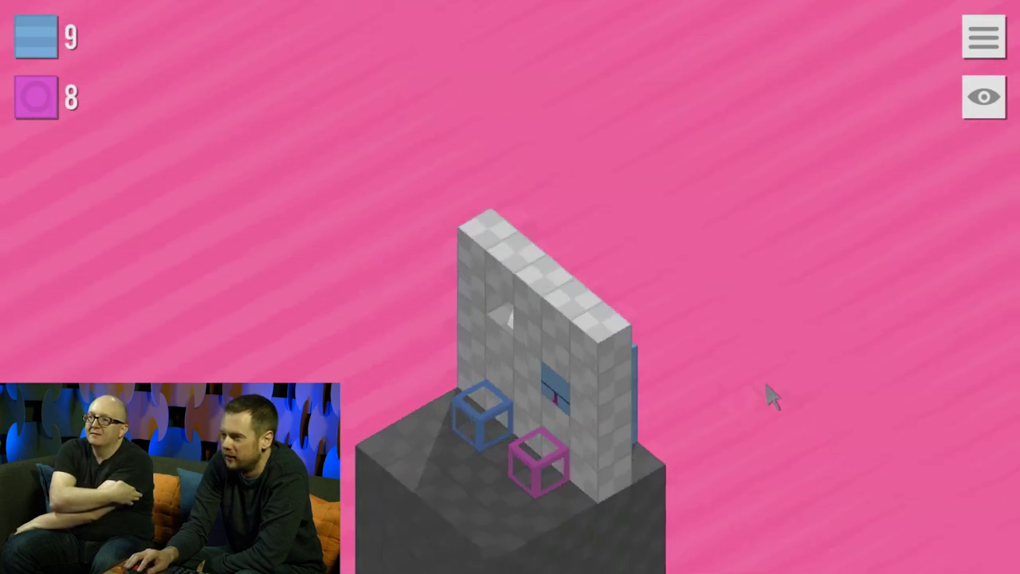
pyautogui.moveTo(560, 381); pyautogui.dragTo(460, 351)
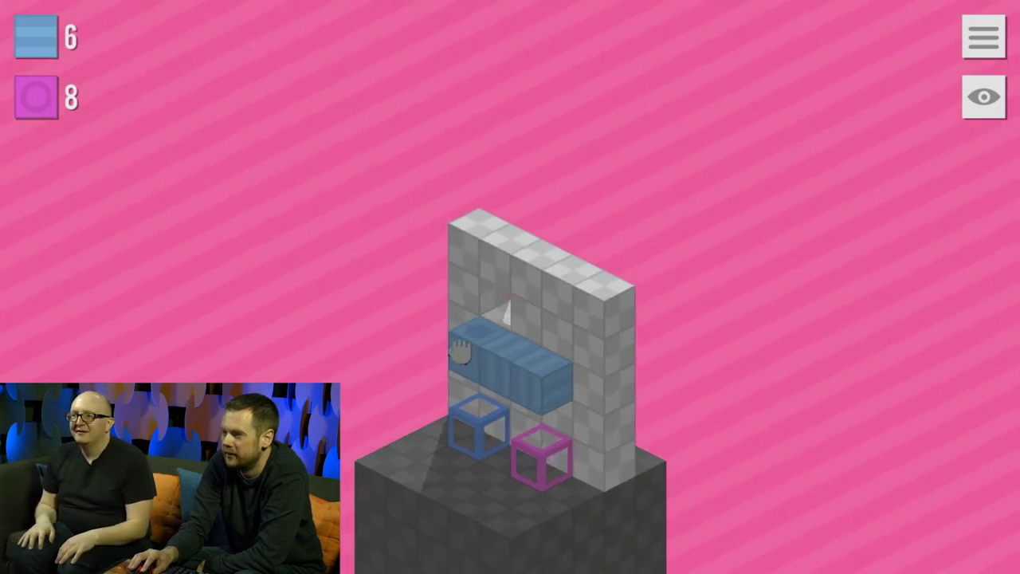
pyautogui.moveTo(488, 362); pyautogui.dragTo(479, 397)
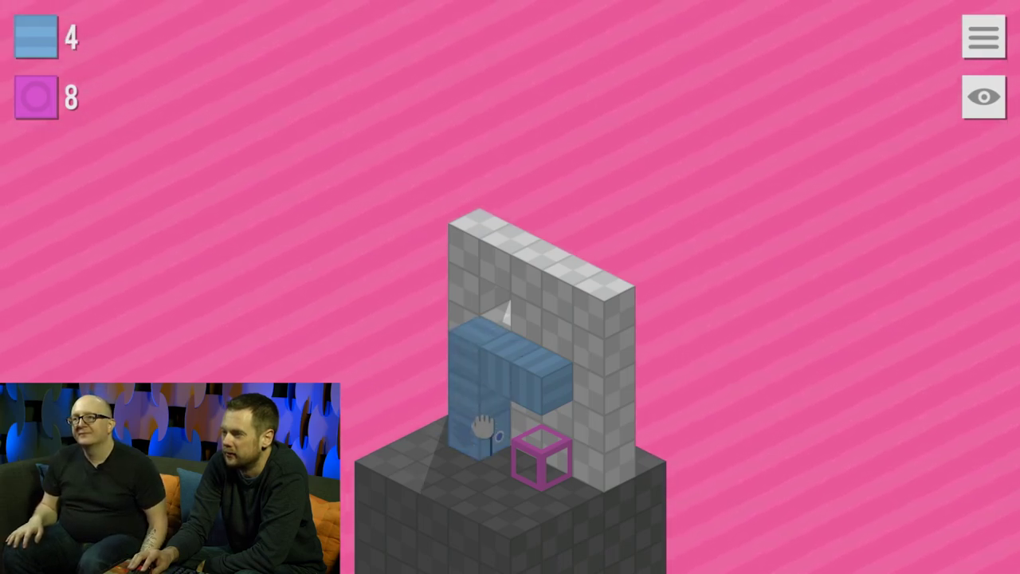
pyautogui.moveTo(594, 347); pyautogui.dragTo(353, 353)
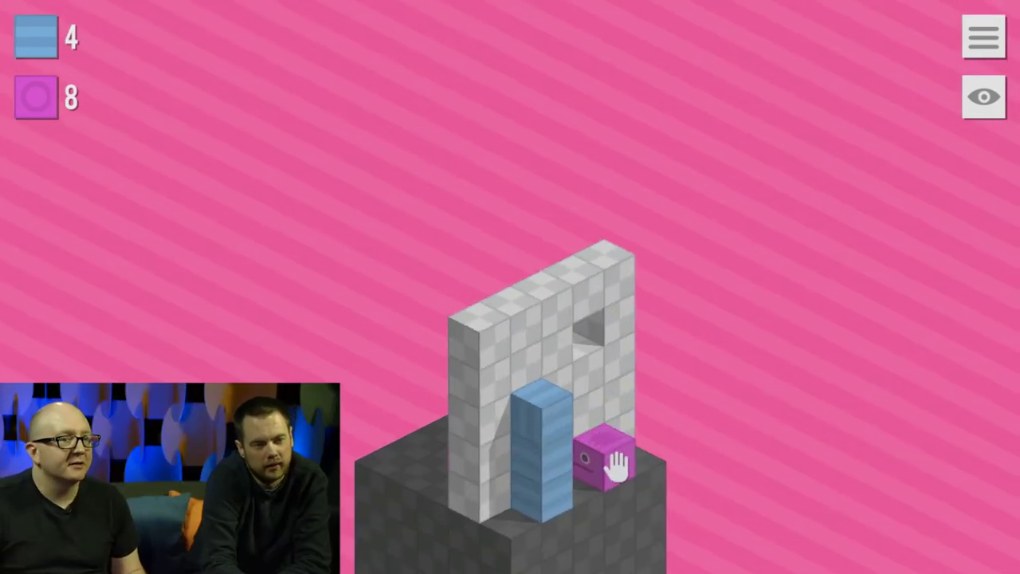
pyautogui.moveTo(614, 467); pyautogui.dragTo(605, 334)
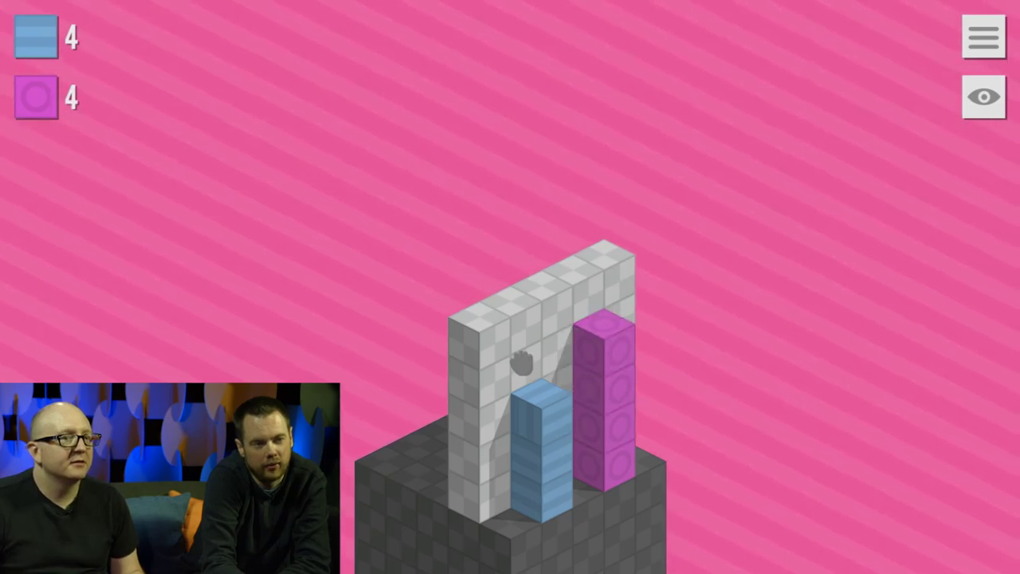
# Extend the pink snake out of the wall and over the top, then retract it.
pyautogui.moveTo(421, 333); pyautogui.dragTo(834, 360)
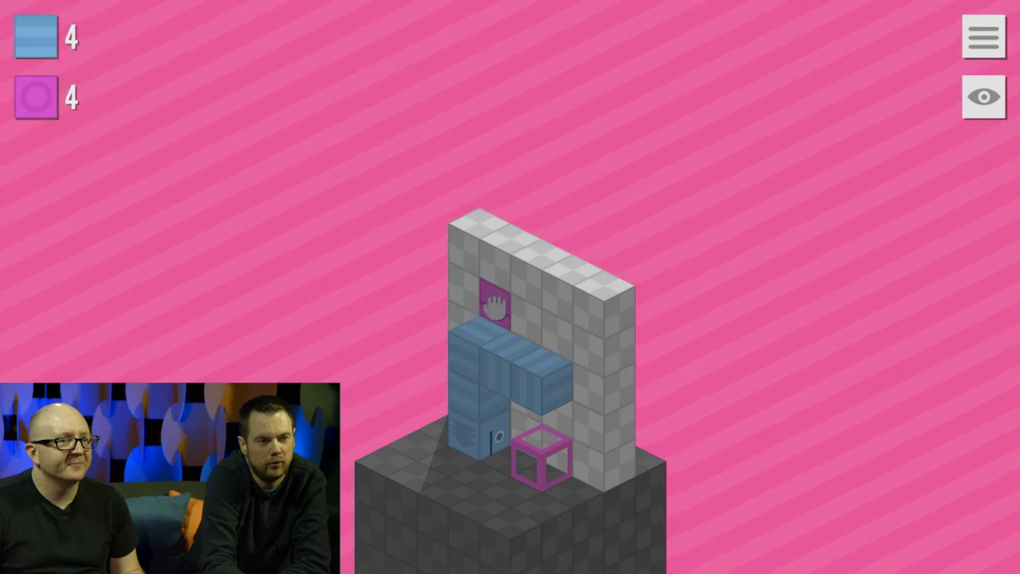
pyautogui.moveTo(497, 301)
pyautogui.mouseDown()
pyautogui.moveTo(425, 318)
pyautogui.moveTo(478, 309)
pyautogui.moveTo(502, 337)
pyautogui.moveTo(581, 368)
pyautogui.mouseUp()
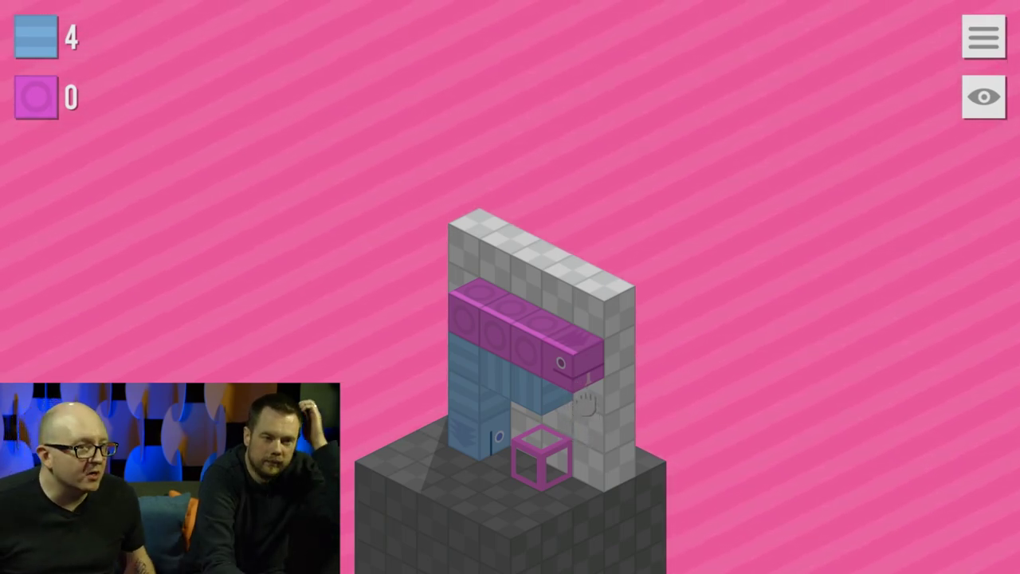
pyautogui.moveTo(569, 365)
pyautogui.mouseDown()
pyautogui.moveTo(423, 325)
pyautogui.moveTo(463, 341)
pyautogui.mouseUp()
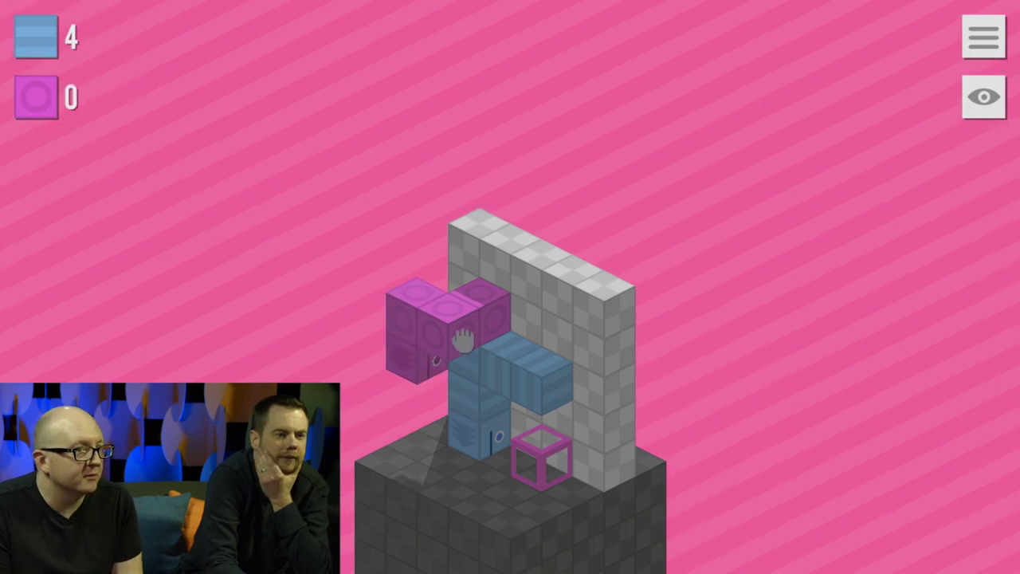
pyautogui.moveTo(404, 329); pyautogui.dragTo(495, 304)
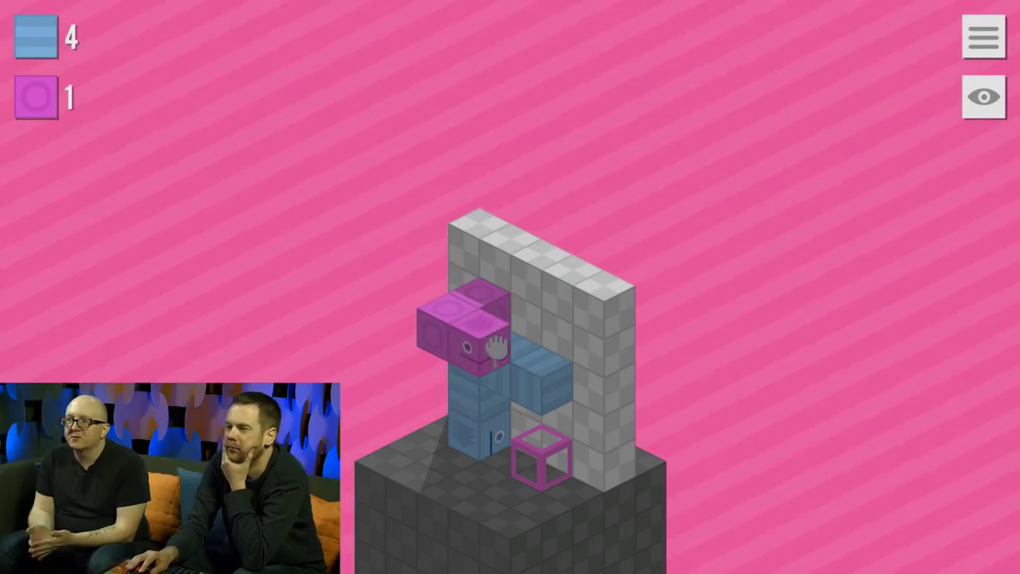
pyautogui.moveTo(504, 325)
pyautogui.mouseDown()
pyautogui.moveTo(394, 319)
pyautogui.moveTo(446, 335)
pyautogui.moveTo(478, 302)
pyautogui.moveTo(538, 301)
pyautogui.mouseUp()
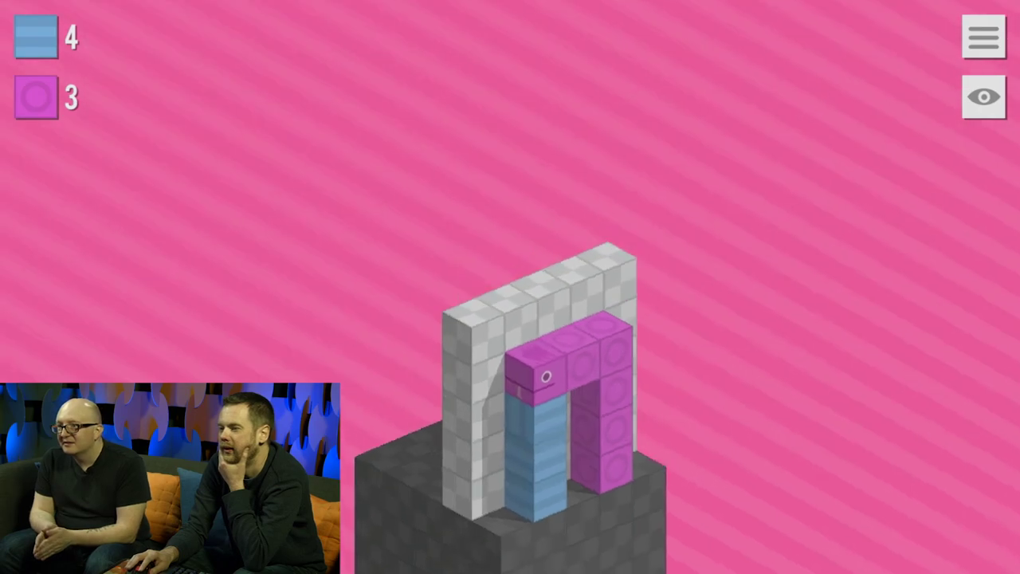
pyautogui.moveTo(553, 409)
pyautogui.mouseDown()
pyautogui.moveTo(568, 357)
pyautogui.moveTo(614, 338)
pyautogui.moveTo(603, 409)
pyautogui.moveTo(726, 406)
pyautogui.moveTo(730, 316)
pyautogui.mouseUp()
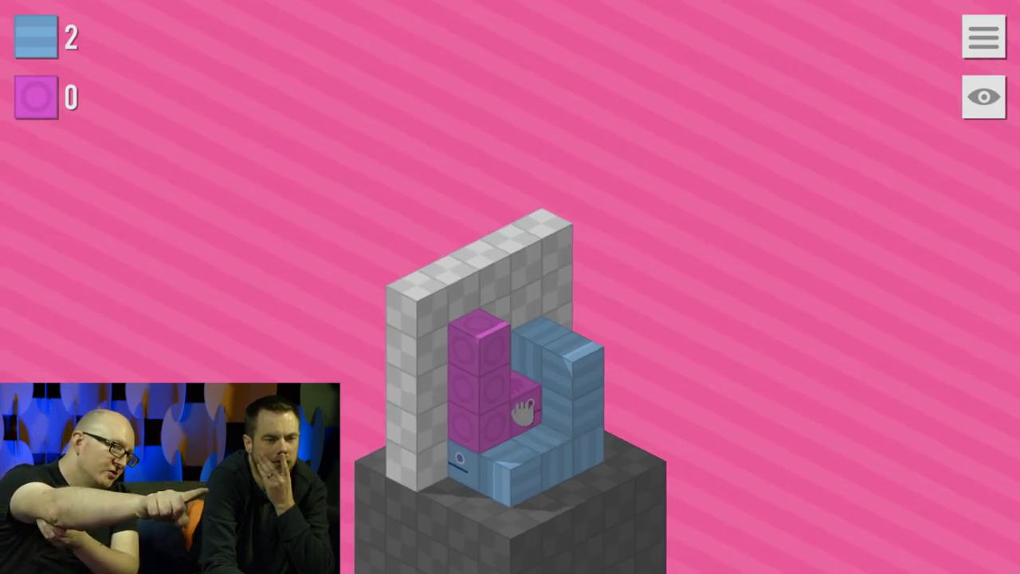
pyautogui.moveTo(518, 410)
pyautogui.mouseDown()
pyautogui.moveTo(472, 359)
pyautogui.moveTo(467, 337)
pyautogui.moveTo(462, 369)
pyautogui.moveTo(451, 326)
pyautogui.moveTo(482, 312)
pyautogui.moveTo(497, 398)
pyautogui.moveTo(500, 366)
pyautogui.moveTo(508, 378)
pyautogui.moveTo(498, 350)
pyautogui.moveTo(451, 337)
pyautogui.mouseUp()
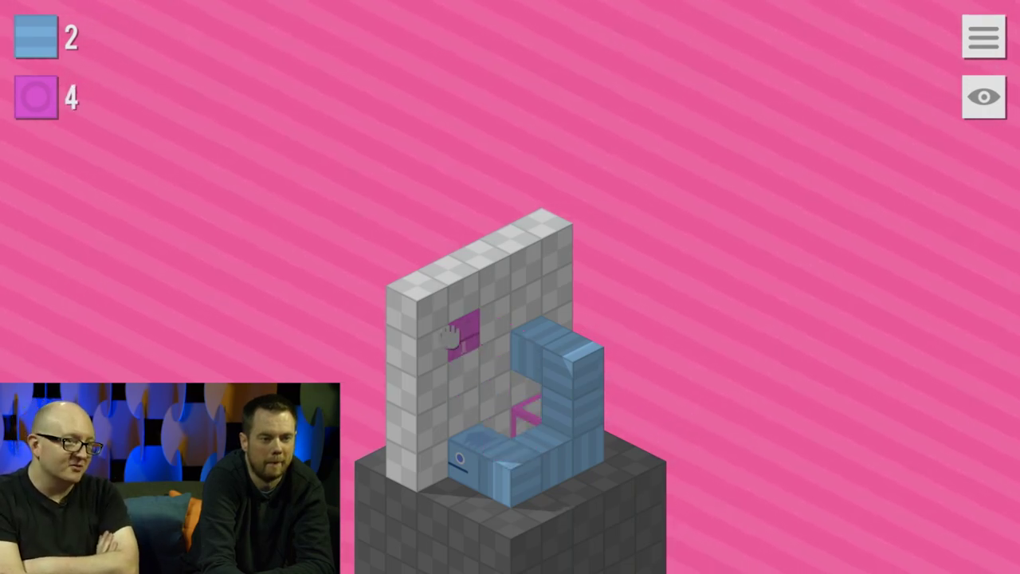
# Stretch and shrink pink, extend blue two cubes, then retract blue fully via its counter icon.
pyautogui.moveTo(390, 328)
pyautogui.mouseDown()
pyautogui.moveTo(342, 330)
pyautogui.moveTo(785, 519)
pyautogui.moveTo(688, 496)
pyautogui.mouseUp()
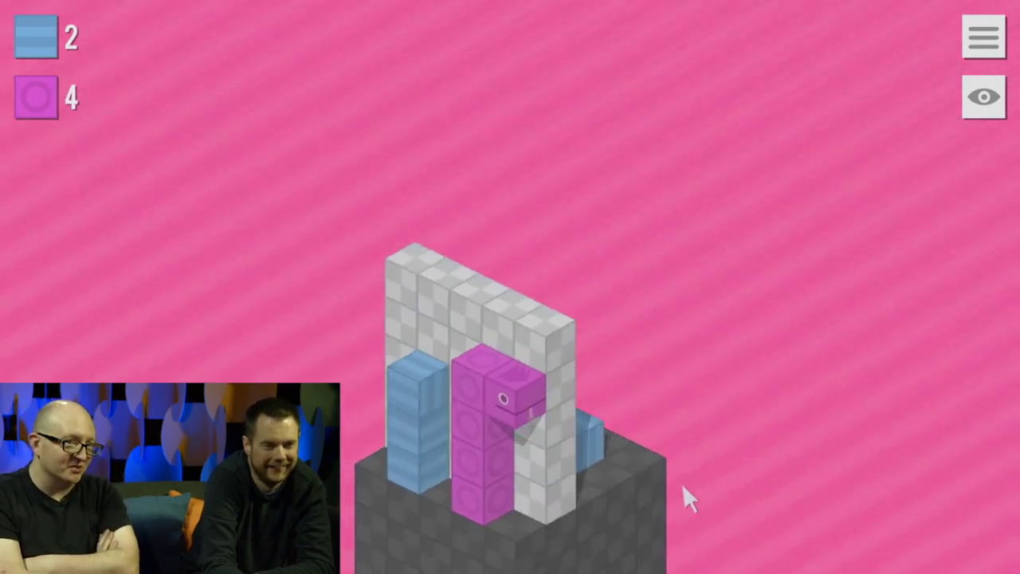
pyautogui.moveTo(500, 374)
pyautogui.mouseDown()
pyautogui.moveTo(471, 371)
pyautogui.moveTo(462, 523)
pyautogui.moveTo(721, 410)
pyautogui.mouseUp()
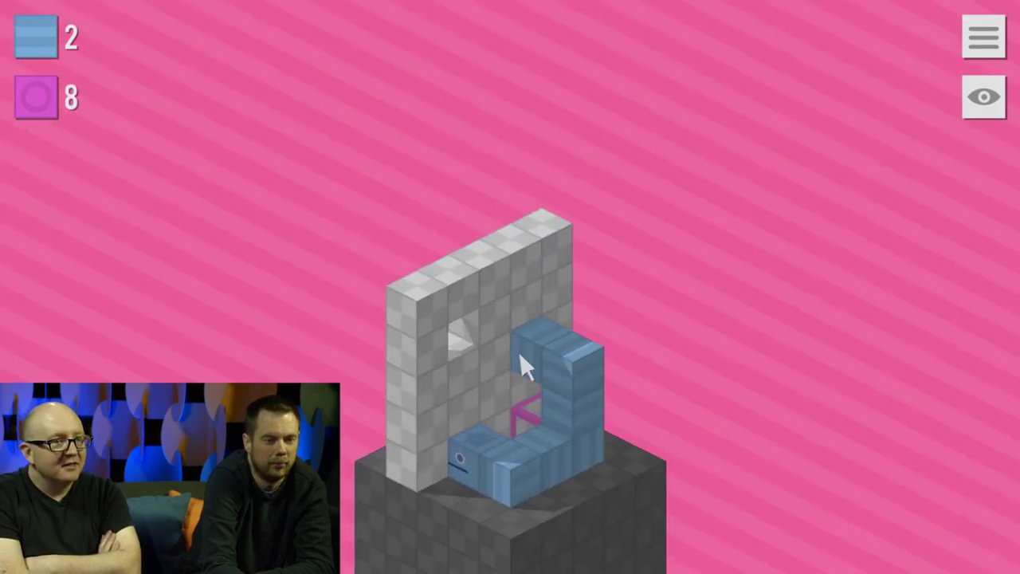
pyautogui.moveTo(523, 364)
pyautogui.mouseDown()
pyautogui.moveTo(633, 464)
pyautogui.moveTo(507, 476)
pyautogui.moveTo(550, 430)
pyautogui.mouseUp()
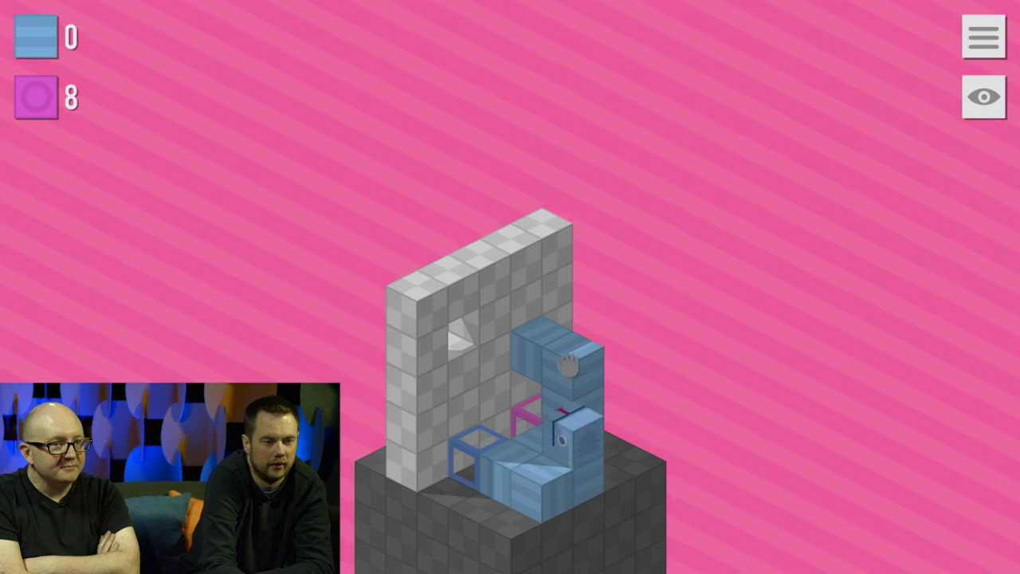
pyautogui.click(50, 51)
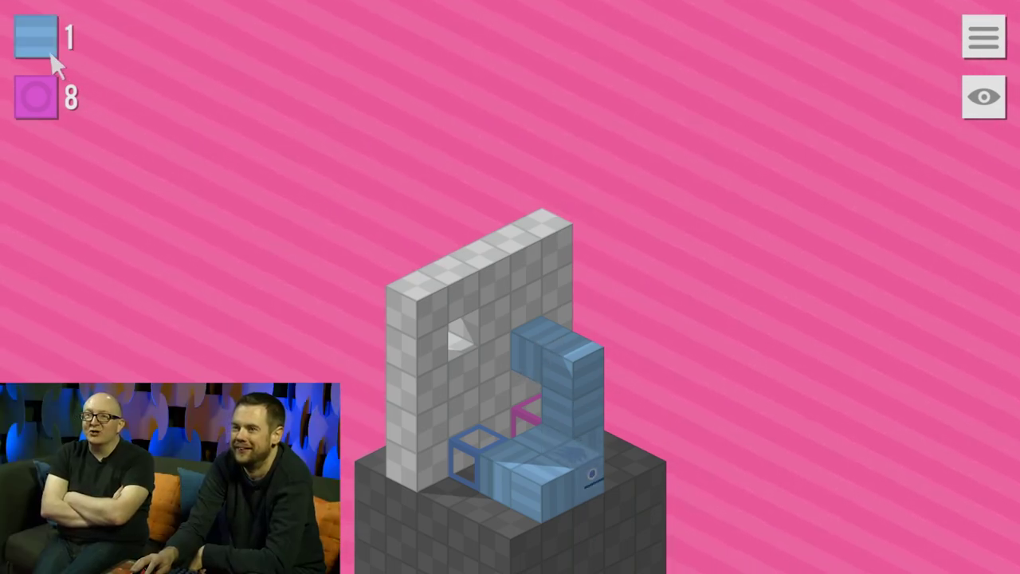
pyautogui.click(51, 56)
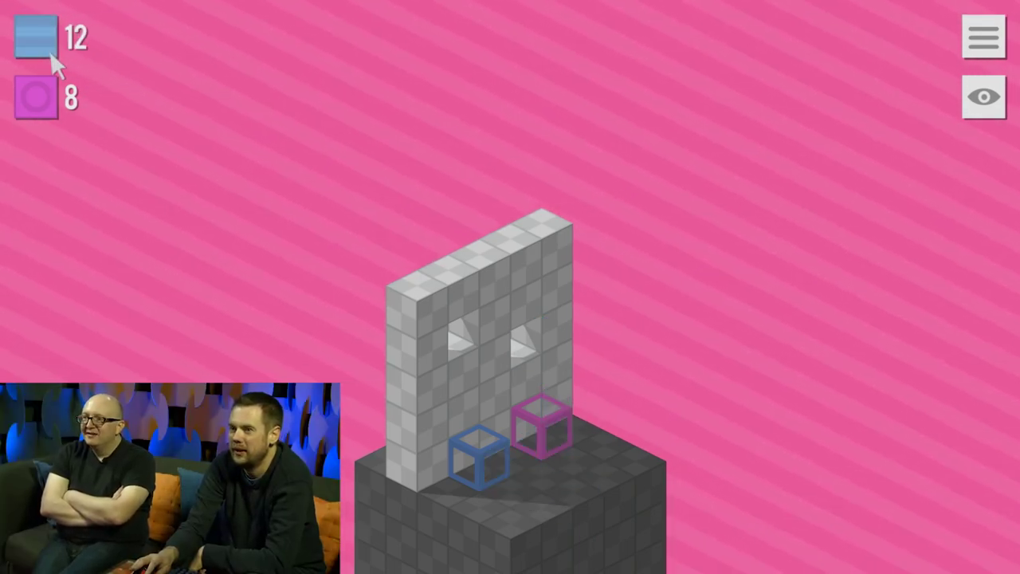
# Stretch the pink snake through the wall, shrink it to one cube, then drop it into its outline.
pyautogui.moveTo(505, 262)
pyautogui.mouseDown()
pyautogui.moveTo(558, 287)
pyautogui.moveTo(645, 449)
pyautogui.moveTo(595, 467)
pyautogui.moveTo(522, 403)
pyautogui.mouseUp()
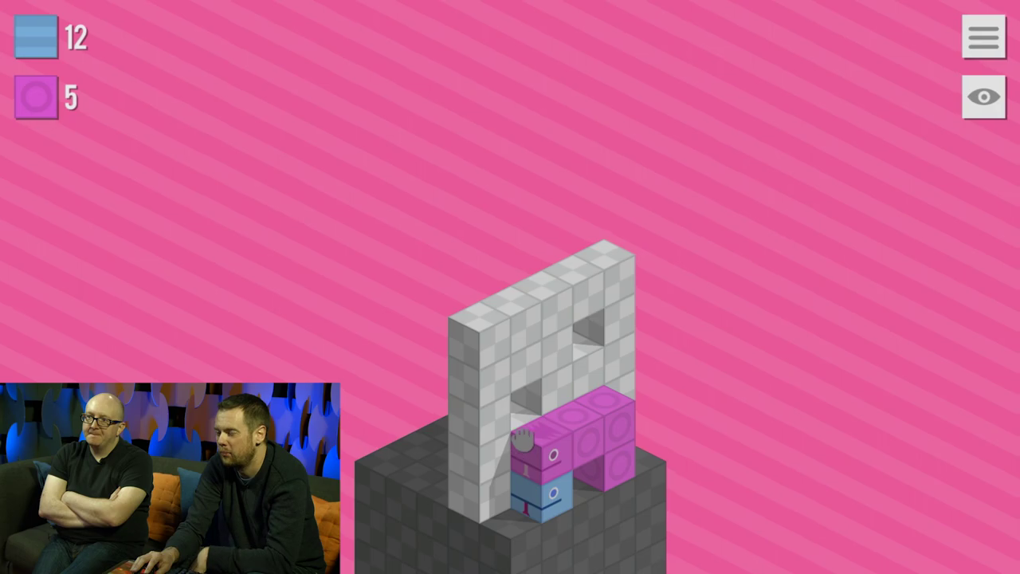
pyautogui.moveTo(369, 383); pyautogui.dragTo(831, 449)
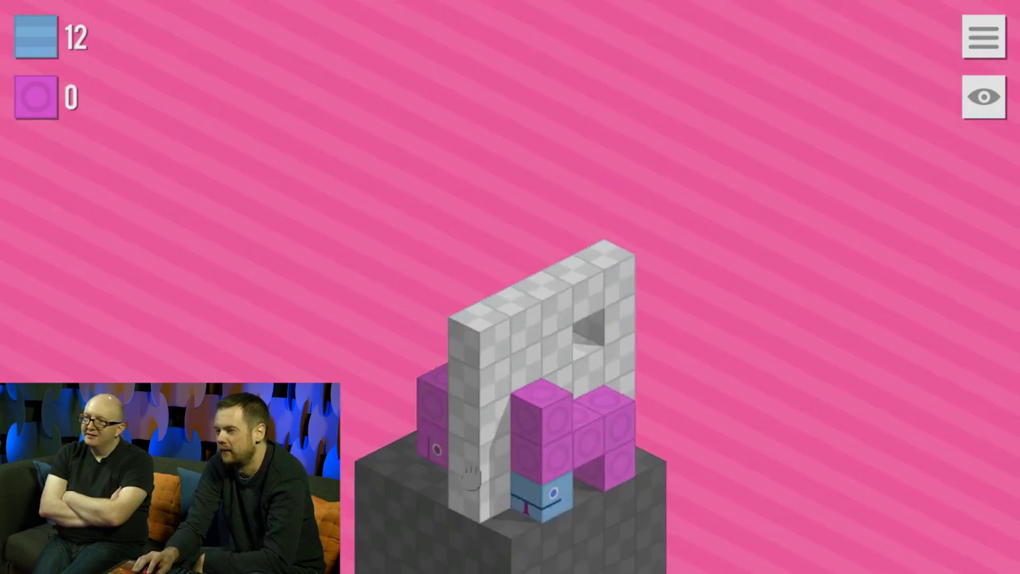
pyautogui.moveTo(470, 476)
pyautogui.mouseDown()
pyautogui.moveTo(738, 494)
pyautogui.moveTo(952, 462)
pyautogui.moveTo(649, 470)
pyautogui.mouseUp()
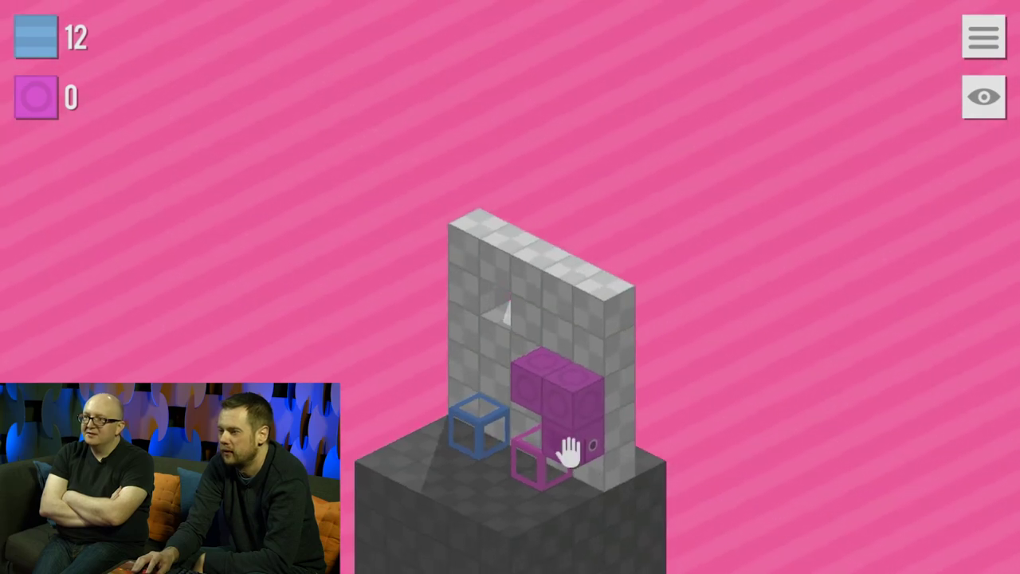
pyautogui.moveTo(532, 404)
pyautogui.mouseDown()
pyautogui.moveTo(570, 401)
pyautogui.moveTo(478, 391)
pyautogui.mouseUp()
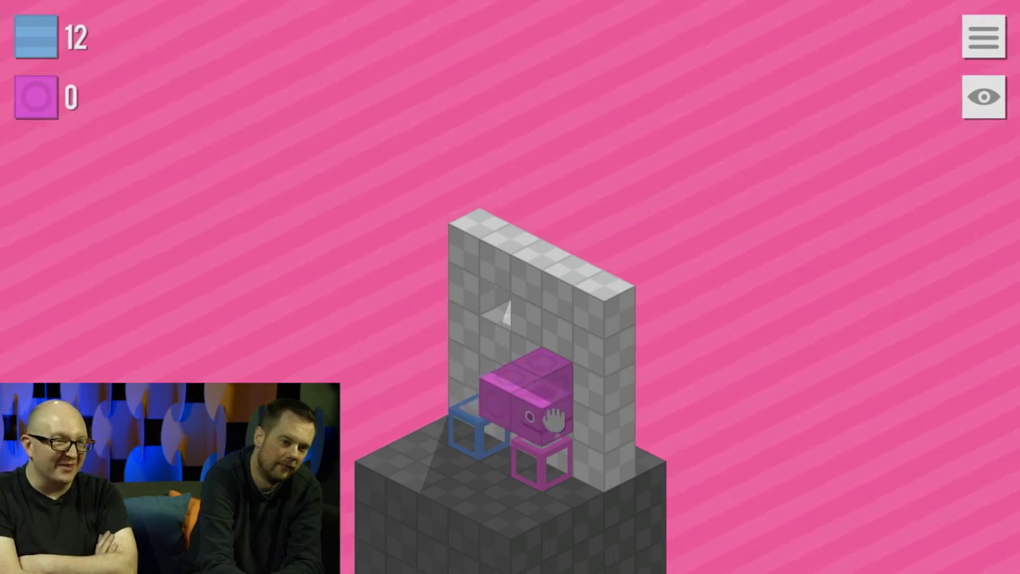
pyautogui.moveTo(563, 388); pyautogui.dragTo(545, 388)
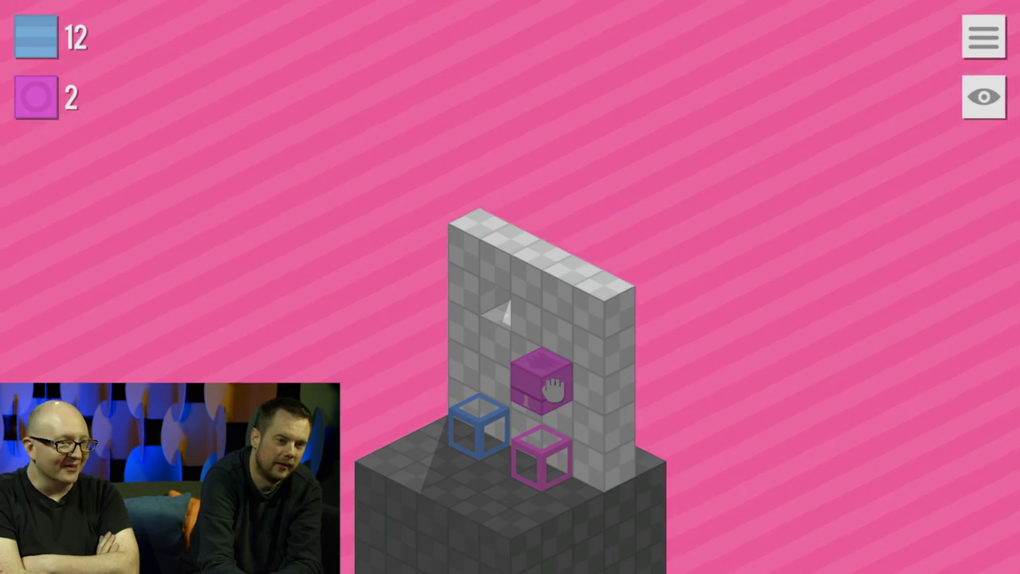
pyautogui.moveTo(552, 389); pyautogui.dragTo(550, 510)
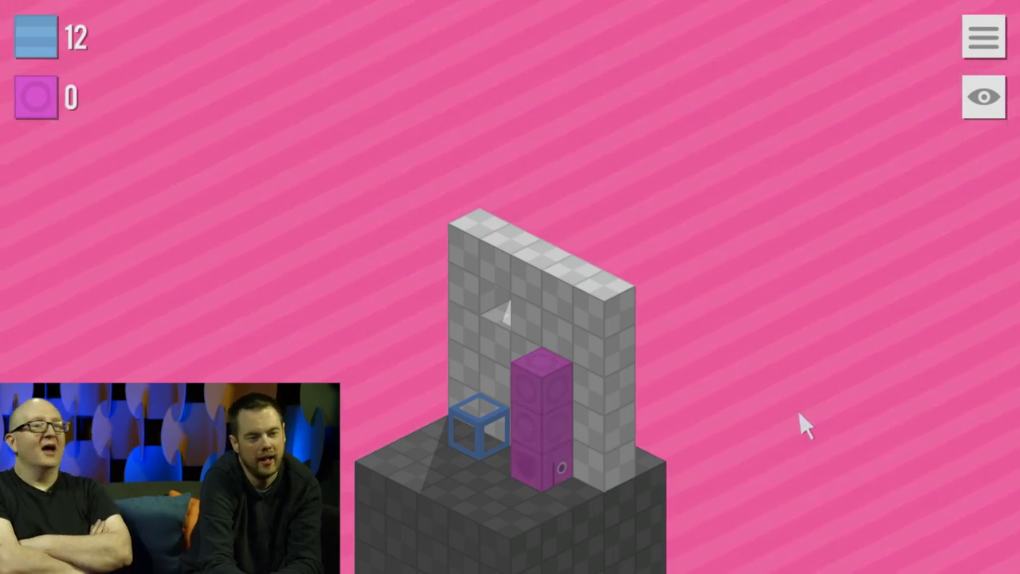
pyautogui.moveTo(805, 426); pyautogui.dragTo(372, 518)
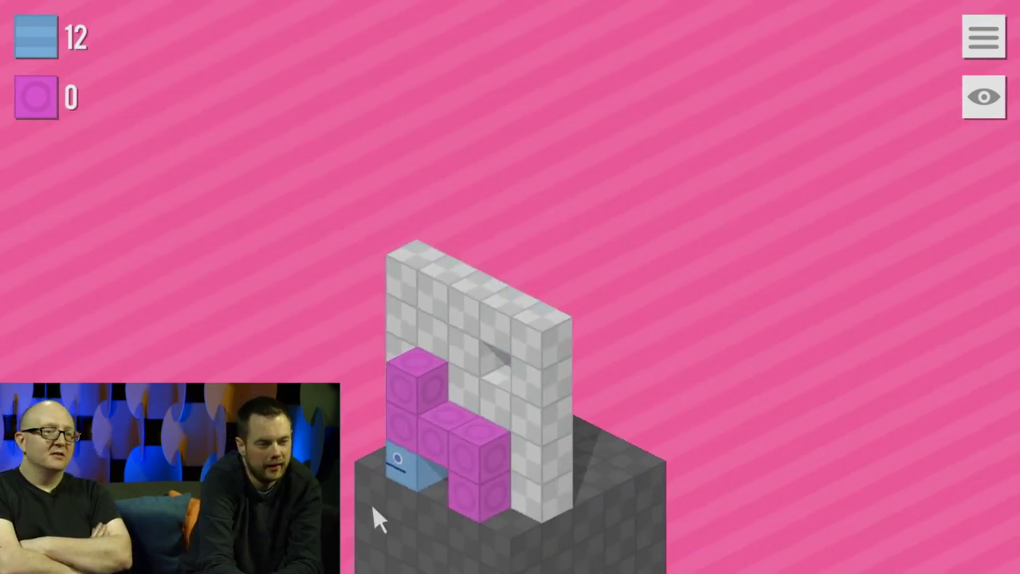
# Grow the blue snake one cube and stretch it up beside the wall.
pyautogui.moveTo(402, 461); pyautogui.dragTo(436, 481)
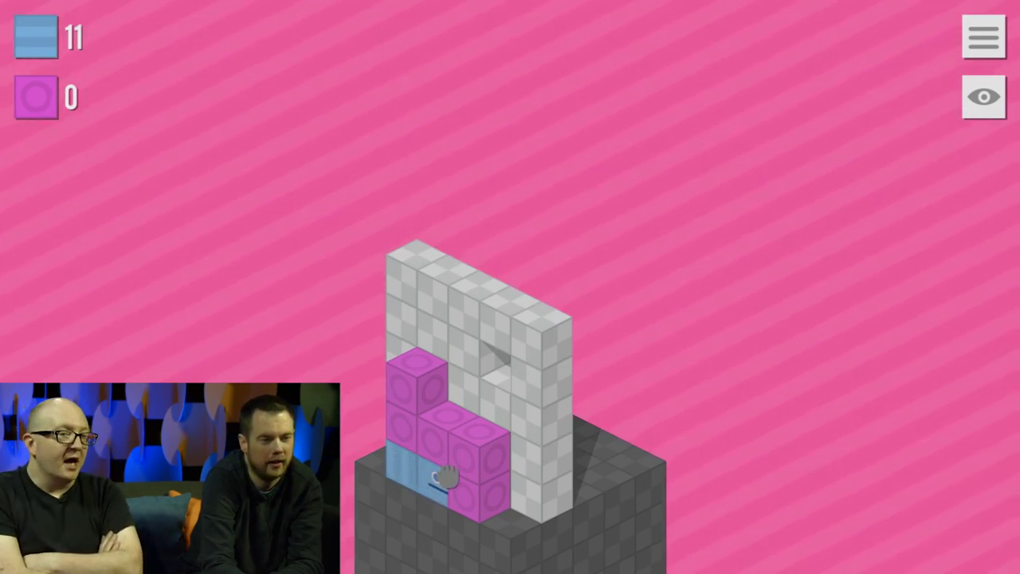
pyautogui.moveTo(723, 439); pyautogui.dragTo(539, 412)
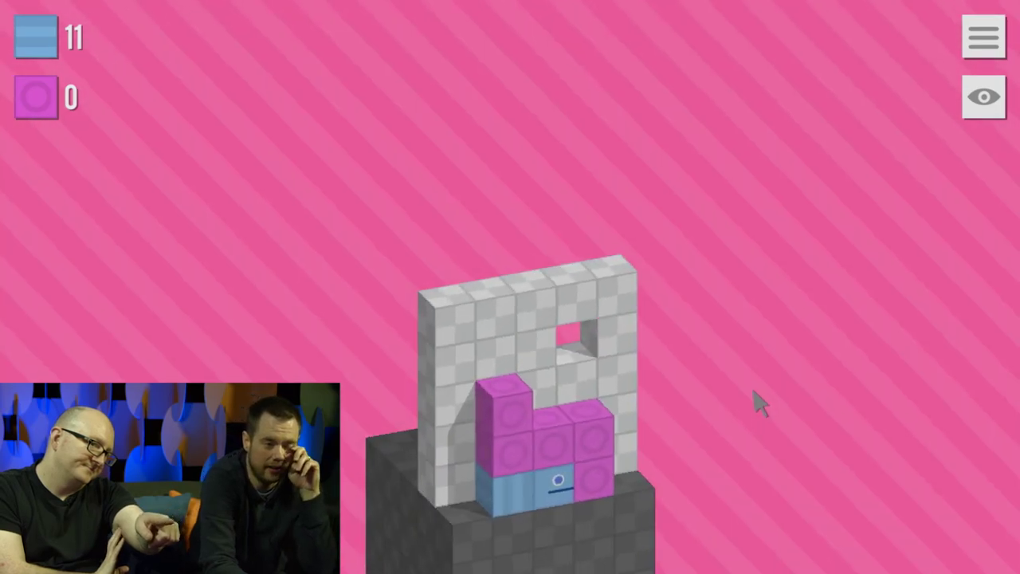
pyautogui.moveTo(759, 402)
pyautogui.mouseDown()
pyautogui.moveTo(640, 467)
pyautogui.moveTo(528, 497)
pyautogui.mouseUp()
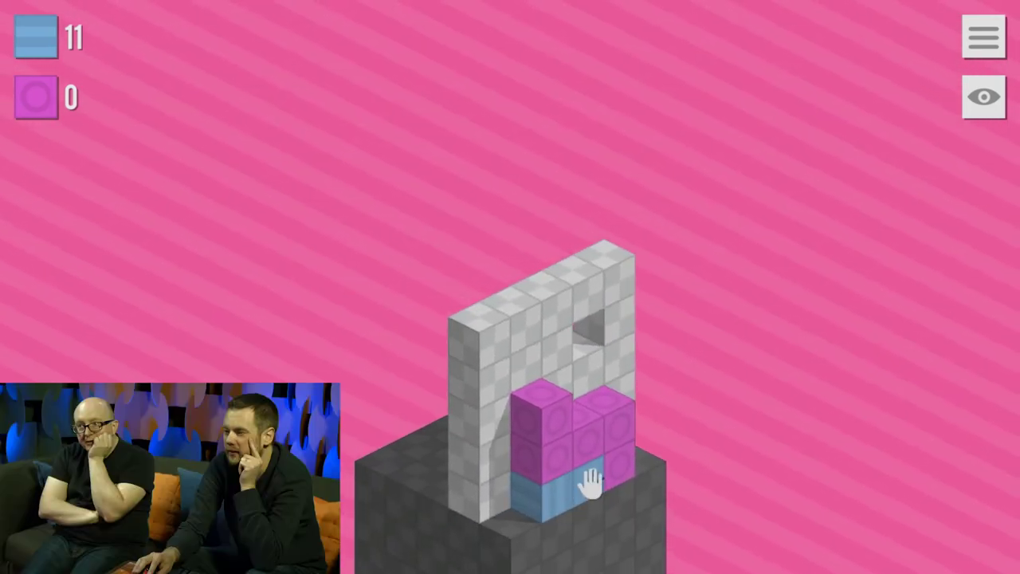
pyautogui.moveTo(590, 482)
pyautogui.mouseDown()
pyautogui.moveTo(501, 374)
pyautogui.moveTo(517, 390)
pyautogui.moveTo(592, 364)
pyautogui.moveTo(611, 338)
pyautogui.moveTo(569, 318)
pyautogui.mouseUp()
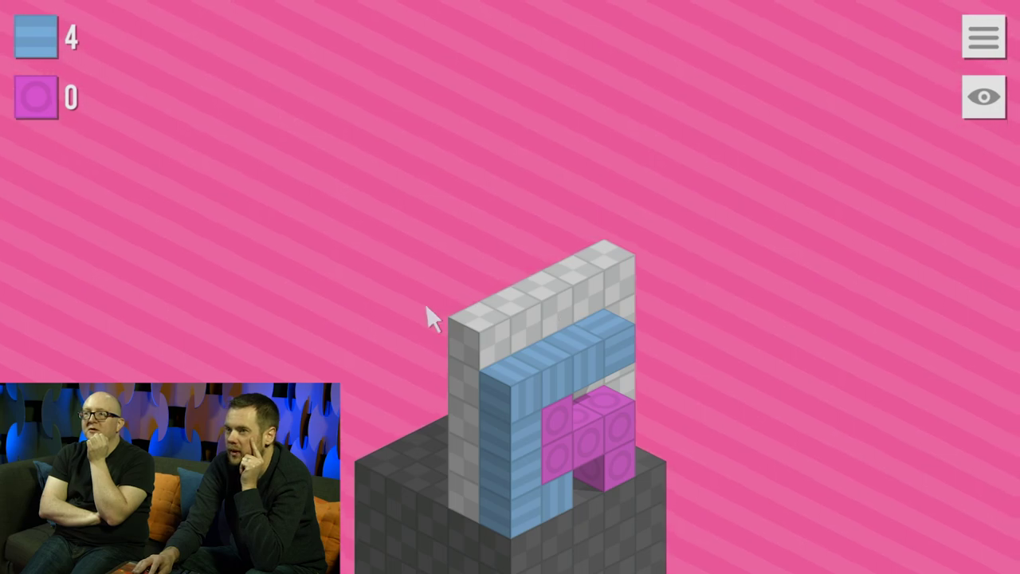
# Bring the blue snake out of the wall and down in an L into its outline.
pyautogui.moveTo(430, 317); pyautogui.dragTo(776, 342)
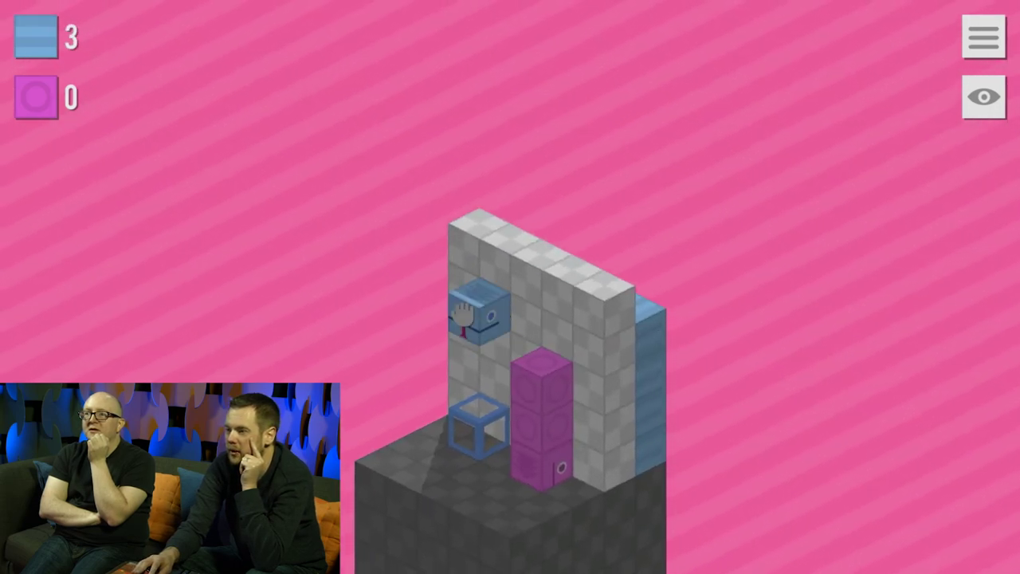
pyautogui.moveTo(463, 313)
pyautogui.mouseDown()
pyautogui.moveTo(463, 368)
pyautogui.moveTo(451, 323)
pyautogui.moveTo(496, 304)
pyautogui.mouseUp()
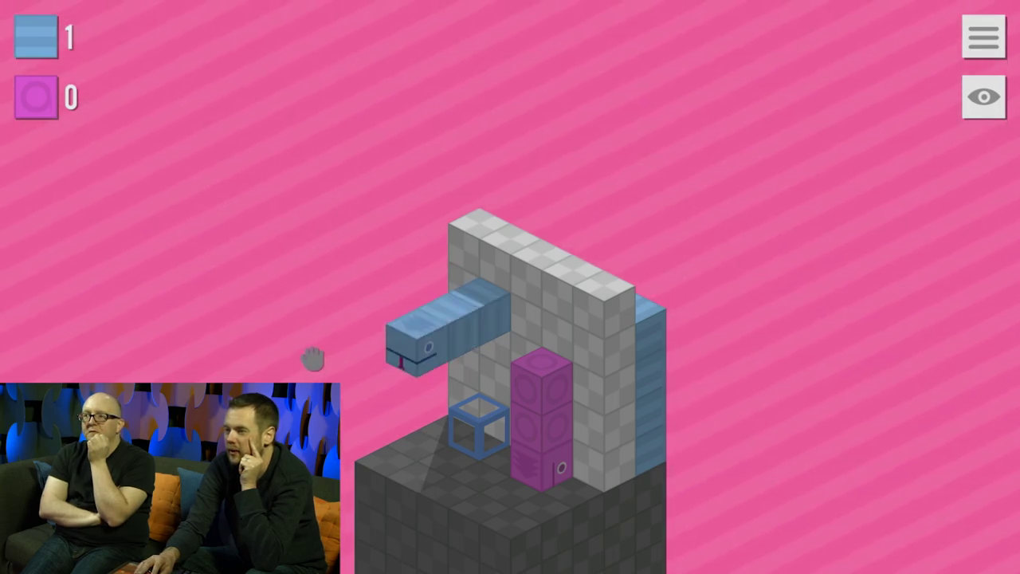
pyautogui.moveTo(443, 320)
pyautogui.mouseDown()
pyautogui.moveTo(458, 359)
pyautogui.moveTo(446, 367)
pyautogui.moveTo(443, 319)
pyautogui.moveTo(420, 307)
pyautogui.mouseUp()
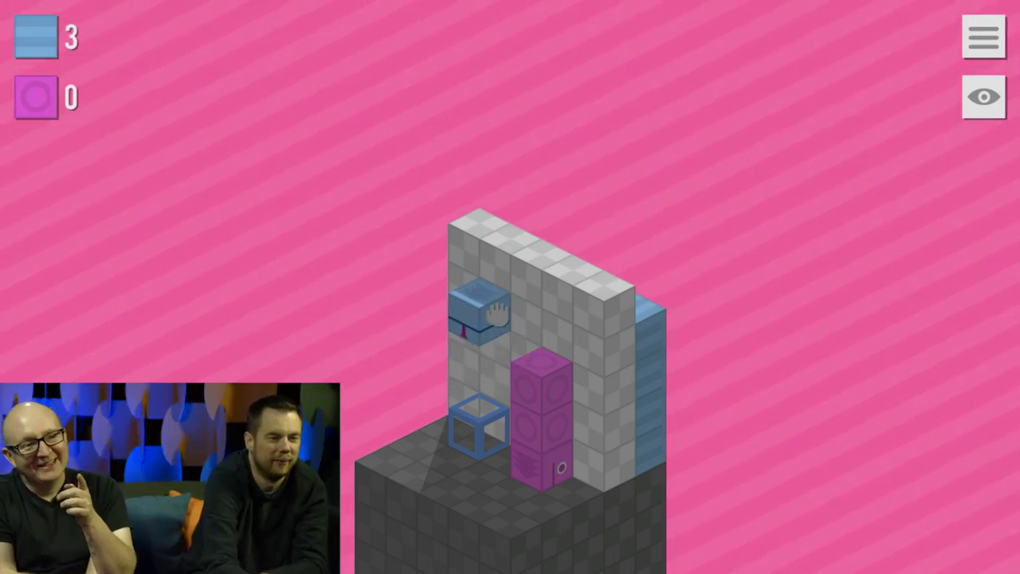
pyautogui.moveTo(497, 314); pyautogui.dragTo(497, 404)
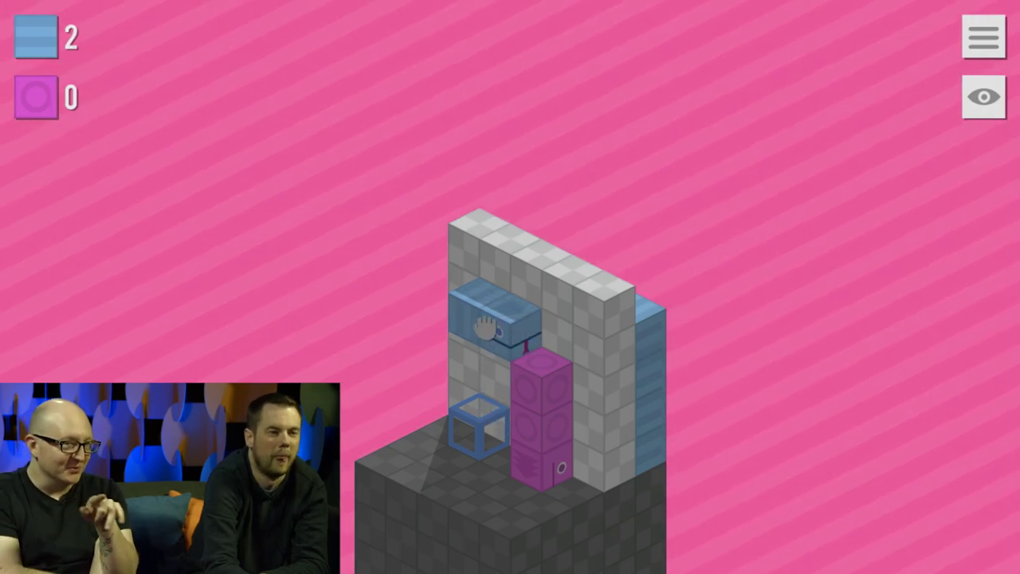
pyautogui.moveTo(470, 347); pyautogui.dragTo(469, 410)
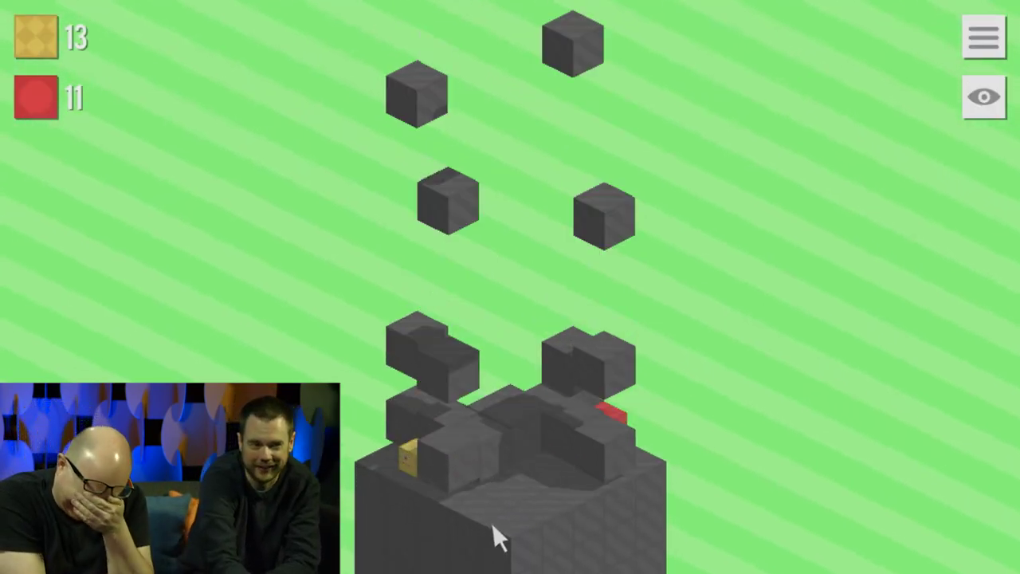
# Zigzag the red snake up between the two grey pillars, leaving the red counter at 3.
pyautogui.moveTo(525, 508)
pyautogui.mouseDown()
pyautogui.moveTo(349, 430)
pyautogui.moveTo(449, 410)
pyautogui.moveTo(518, 517)
pyautogui.moveTo(612, 475)
pyautogui.moveTo(576, 375)
pyautogui.moveTo(596, 313)
pyautogui.mouseUp()
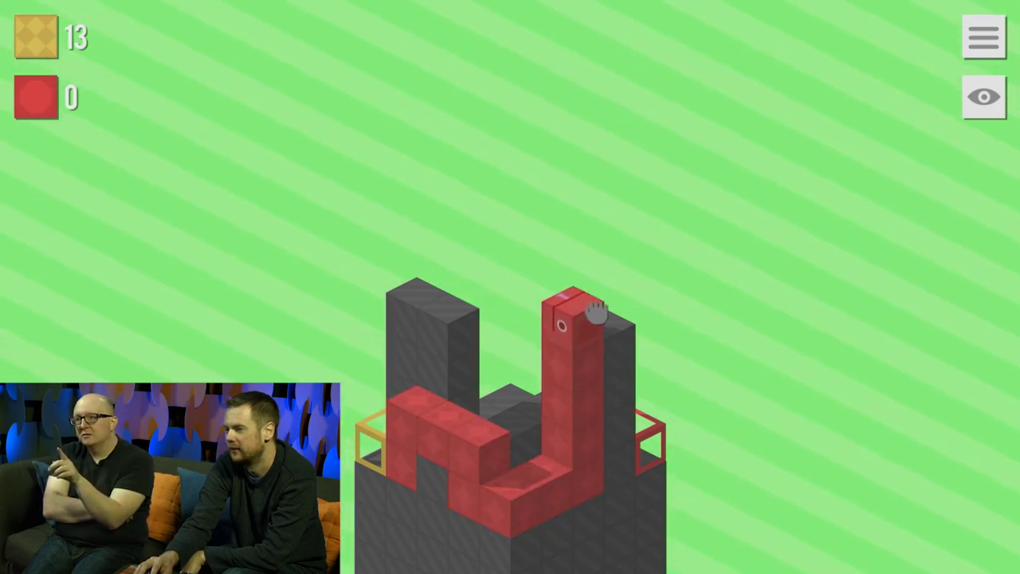
pyautogui.moveTo(637, 354)
pyautogui.mouseDown()
pyautogui.moveTo(471, 353)
pyautogui.moveTo(492, 381)
pyautogui.mouseUp()
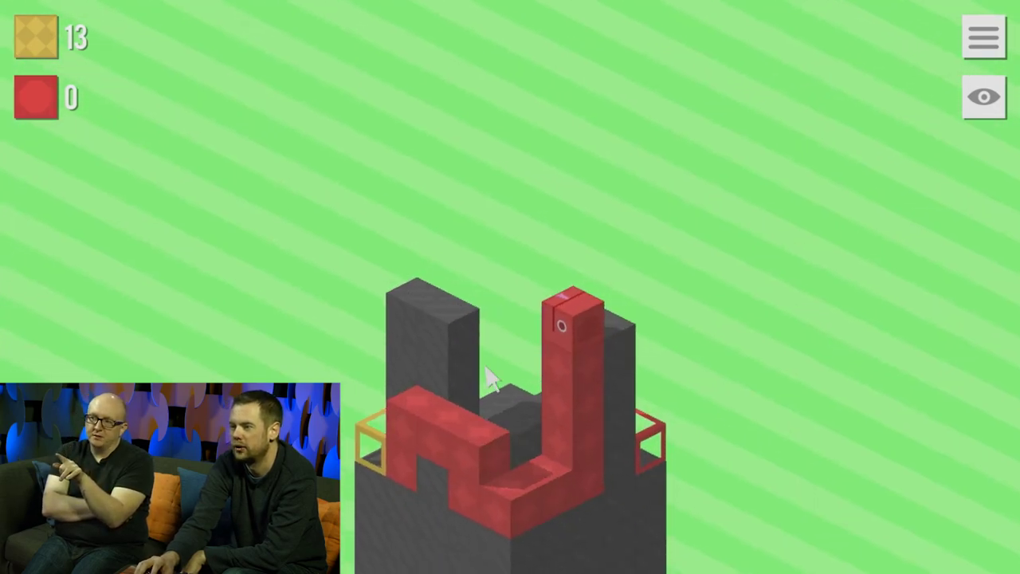
pyautogui.moveTo(582, 368)
pyautogui.mouseDown()
pyautogui.moveTo(515, 533)
pyautogui.moveTo(496, 410)
pyautogui.moveTo(508, 426)
pyautogui.moveTo(449, 352)
pyautogui.mouseUp()
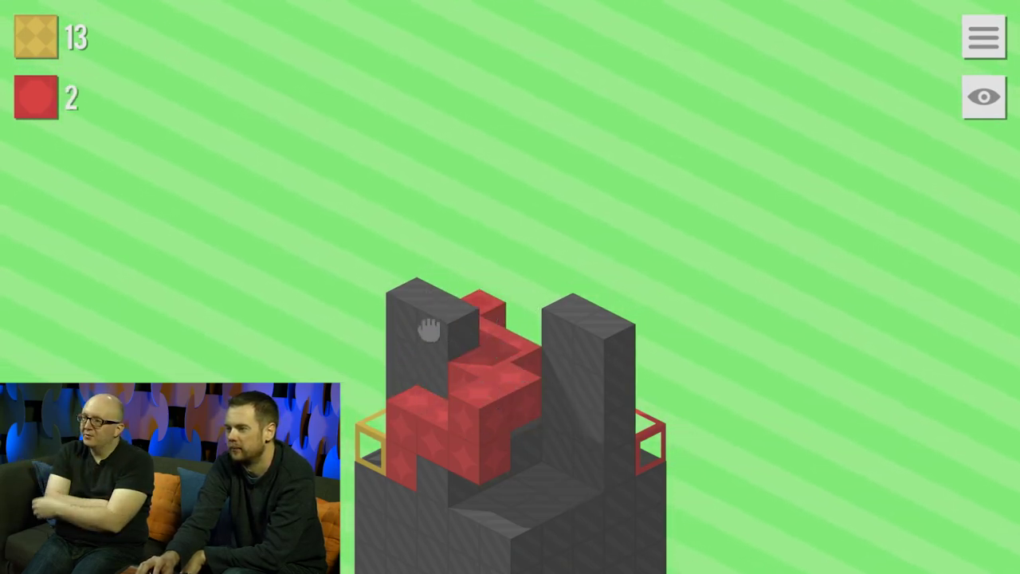
pyautogui.moveTo(543, 344); pyautogui.dragTo(448, 317)
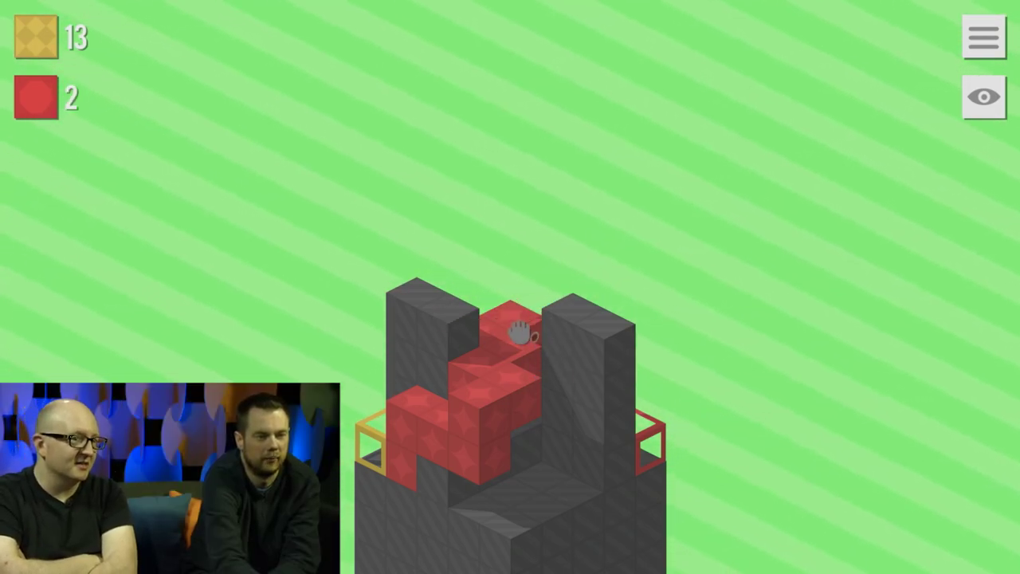
pyautogui.moveTo(527, 374)
pyautogui.mouseDown()
pyautogui.moveTo(588, 375)
pyautogui.moveTo(518, 348)
pyautogui.moveTo(502, 375)
pyautogui.moveTo(547, 353)
pyautogui.mouseUp()
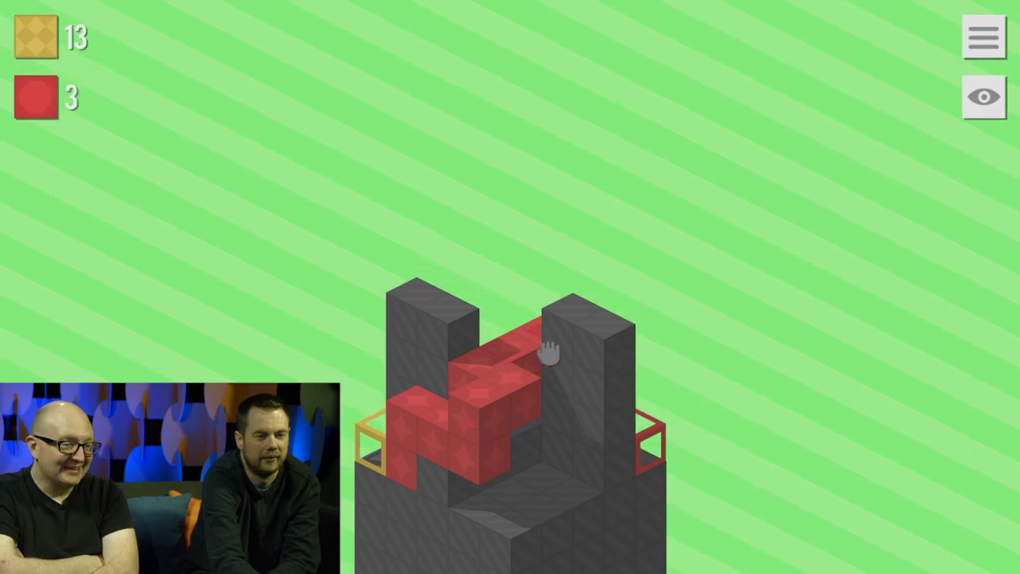
pyautogui.moveTo(751, 365)
pyautogui.mouseDown()
pyautogui.moveTo(714, 403)
pyautogui.moveTo(531, 380)
pyautogui.moveTo(553, 426)
pyautogui.moveTo(1016, 382)
pyautogui.mouseUp()
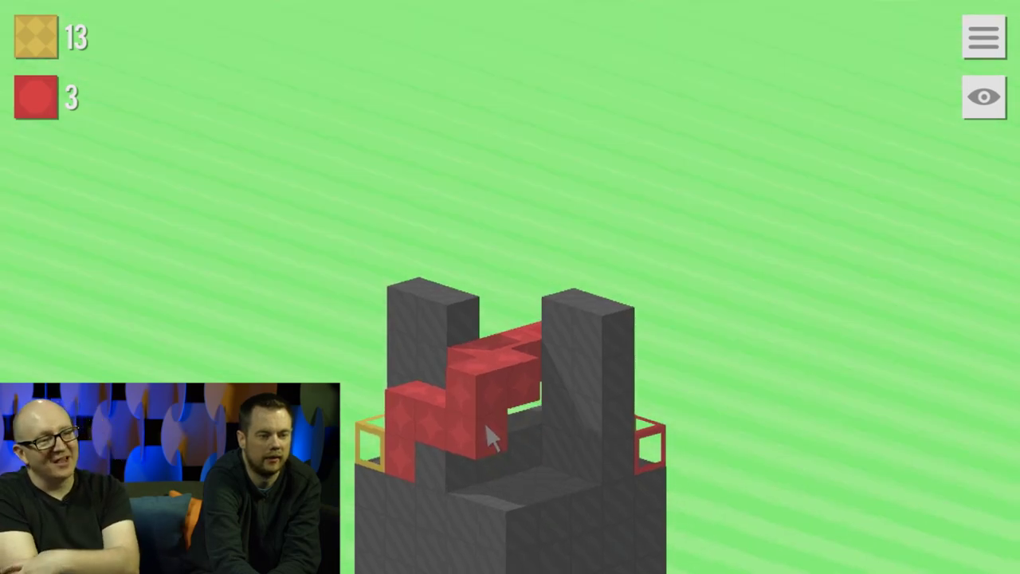
# Retract the red snake and rebuild it across the top and up the pillar, red counter 0.
pyautogui.click(36, 97)
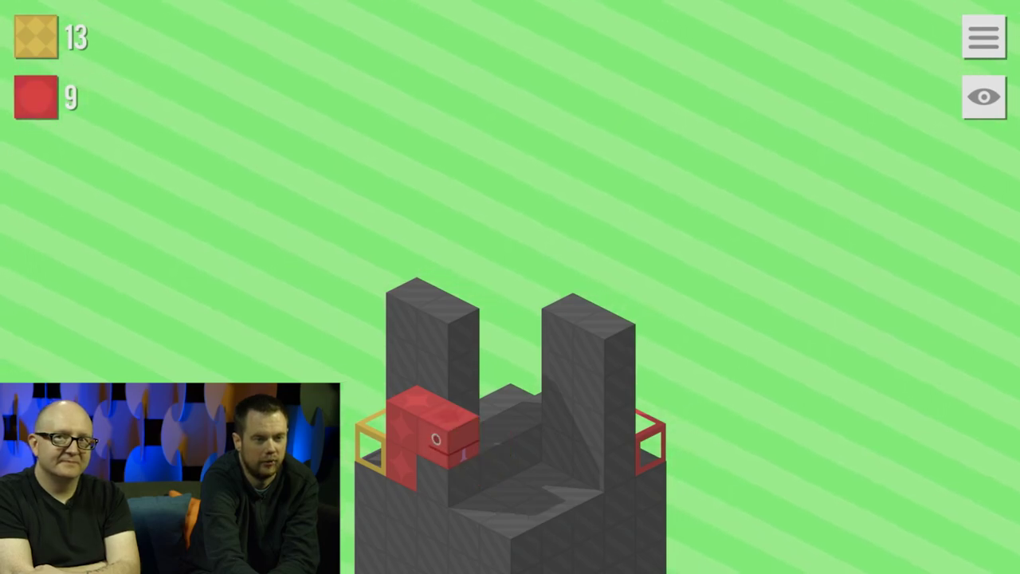
pyautogui.moveTo(488, 442)
pyautogui.mouseDown()
pyautogui.moveTo(466, 453)
pyautogui.moveTo(448, 433)
pyautogui.moveTo(529, 406)
pyautogui.mouseUp()
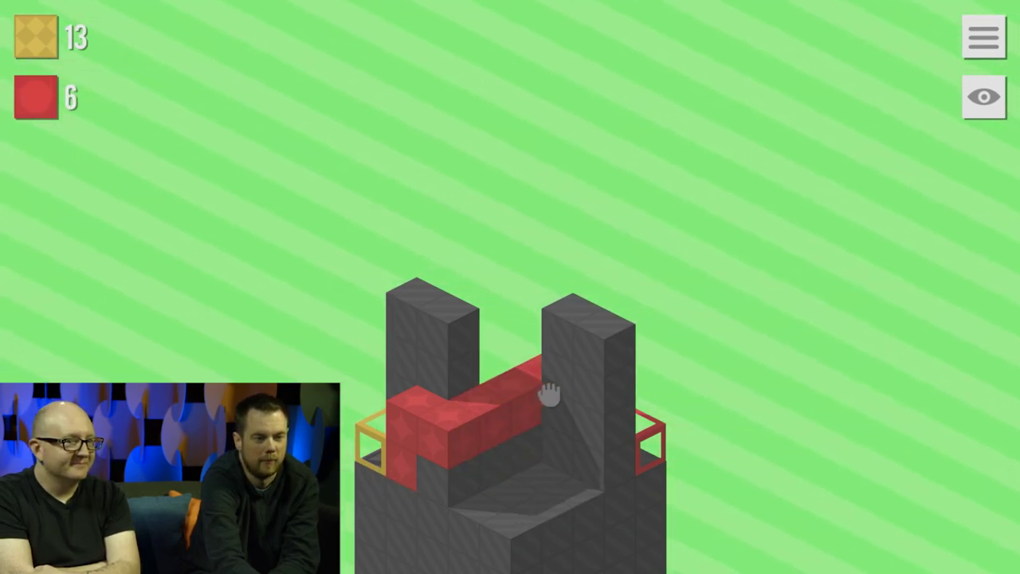
pyautogui.moveTo(752, 391); pyautogui.dragTo(473, 410)
pyautogui.moveTo(541, 411)
pyautogui.mouseDown()
pyautogui.moveTo(584, 438)
pyautogui.moveTo(569, 405)
pyautogui.moveTo(579, 451)
pyautogui.mouseUp()
pyautogui.moveTo(555, 417)
pyautogui.mouseDown()
pyautogui.moveTo(542, 414)
pyautogui.moveTo(548, 388)
pyautogui.moveTo(568, 398)
pyautogui.moveTo(495, 420)
pyautogui.moveTo(499, 505)
pyautogui.mouseUp()
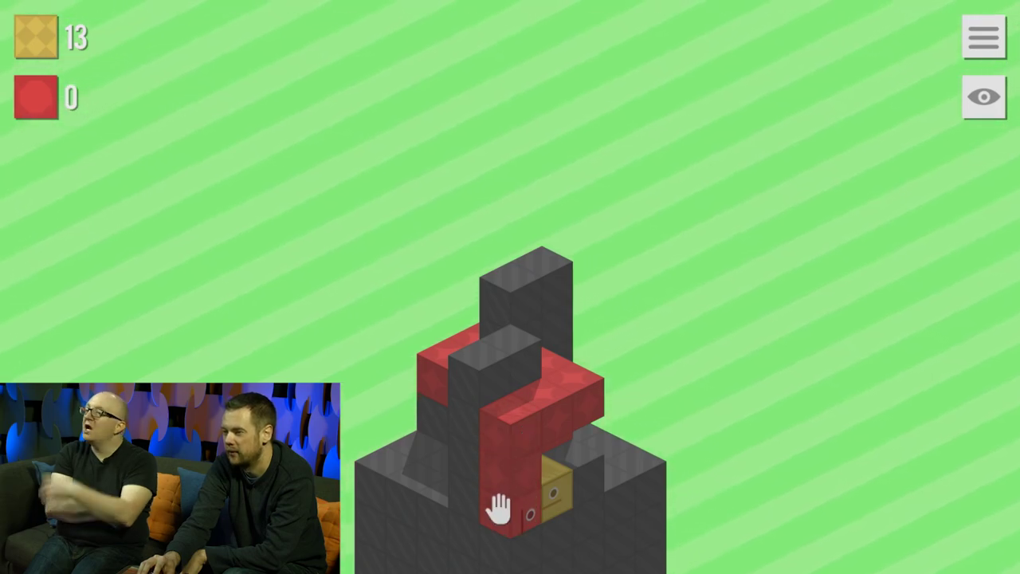
pyautogui.moveTo(797, 468); pyautogui.dragTo(371, 455)
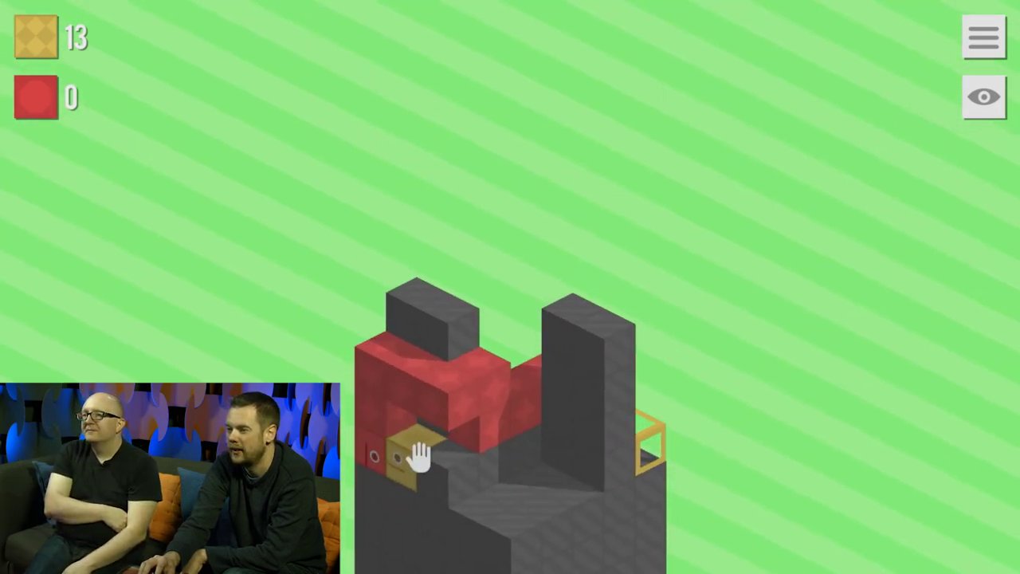
# Stretch the yellow snake right and down across the tower, using its last cube.
pyautogui.moveTo(428, 428)
pyautogui.mouseDown()
pyautogui.moveTo(467, 449)
pyautogui.moveTo(470, 489)
pyautogui.moveTo(526, 518)
pyautogui.moveTo(618, 446)
pyautogui.moveTo(473, 455)
pyautogui.moveTo(551, 416)
pyautogui.moveTo(539, 280)
pyautogui.moveTo(549, 365)
pyautogui.mouseUp()
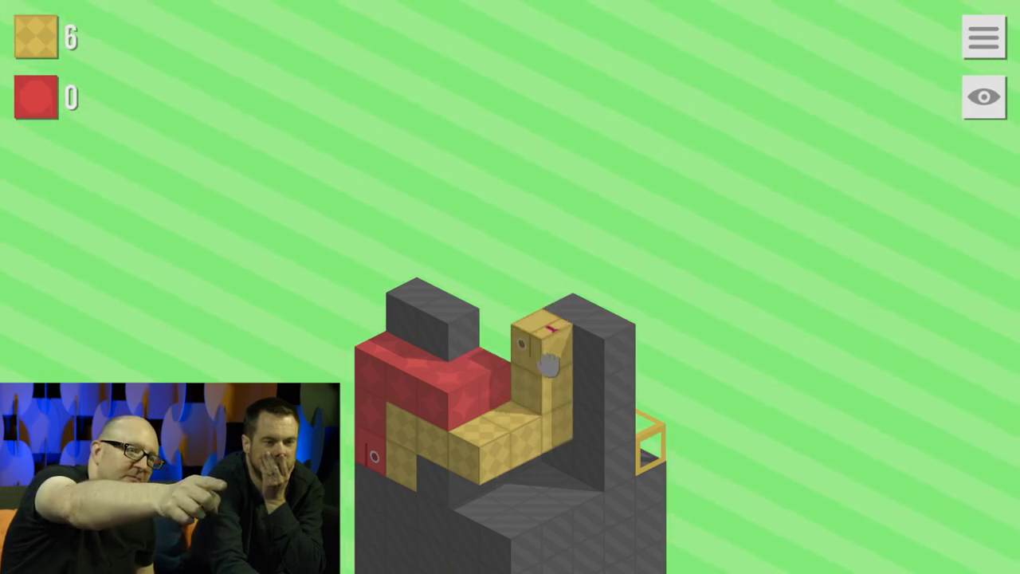
pyautogui.moveTo(678, 326); pyautogui.dragTo(452, 323)
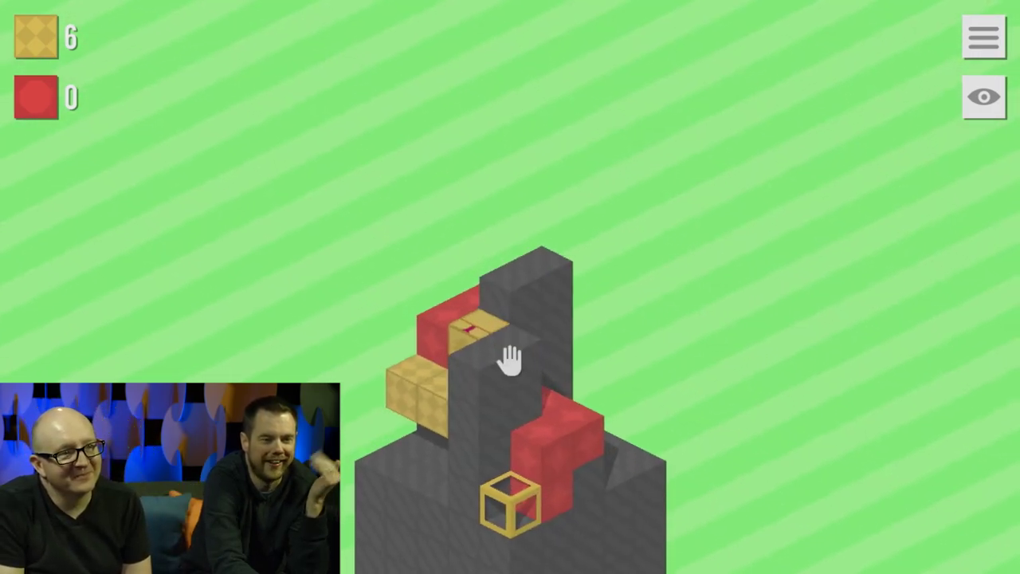
pyautogui.moveTo(691, 353); pyautogui.dragTo(461, 373)
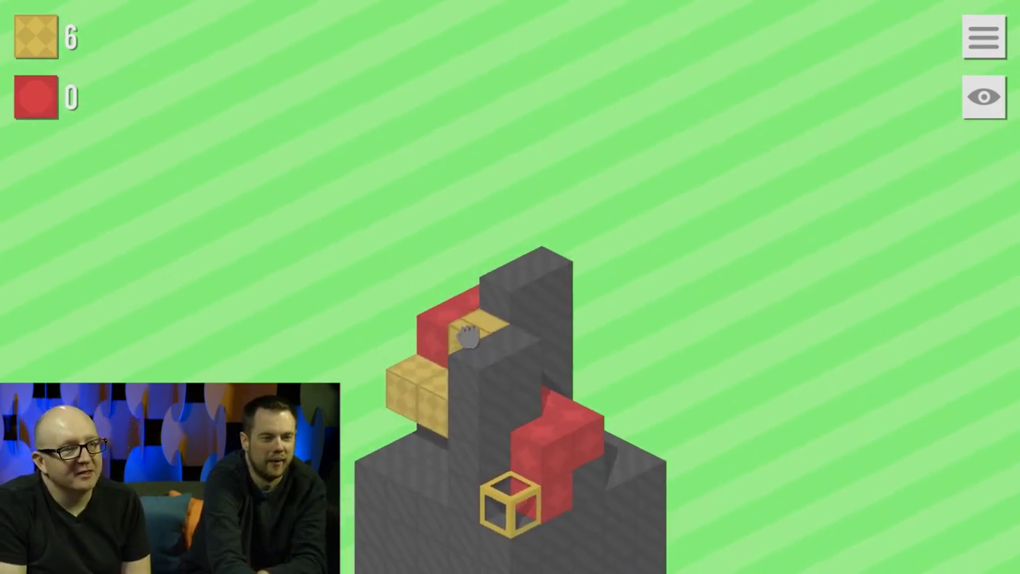
pyautogui.click(470, 331)
pyautogui.click(510, 350)
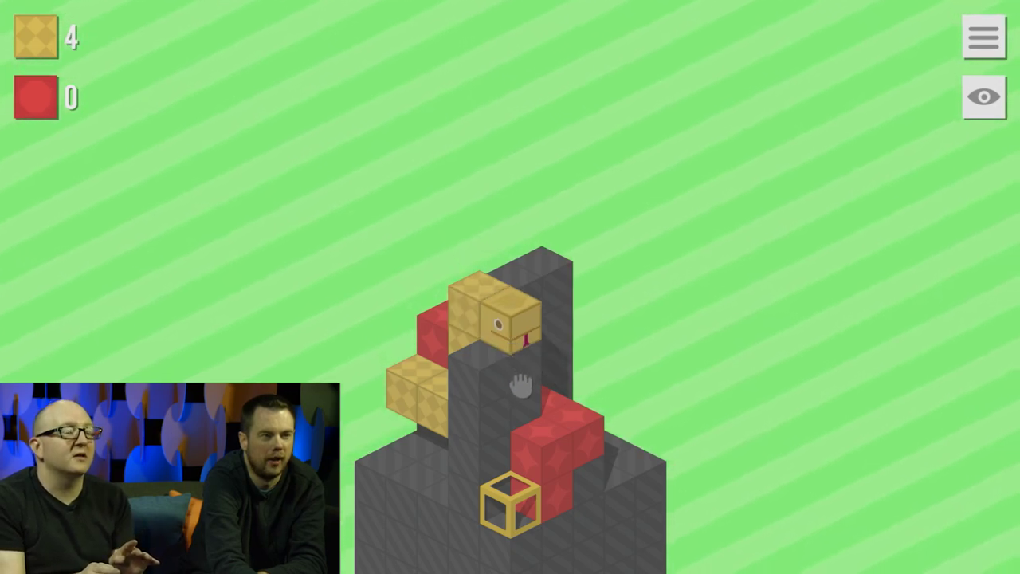
pyautogui.click(547, 348)
pyautogui.click(539, 396)
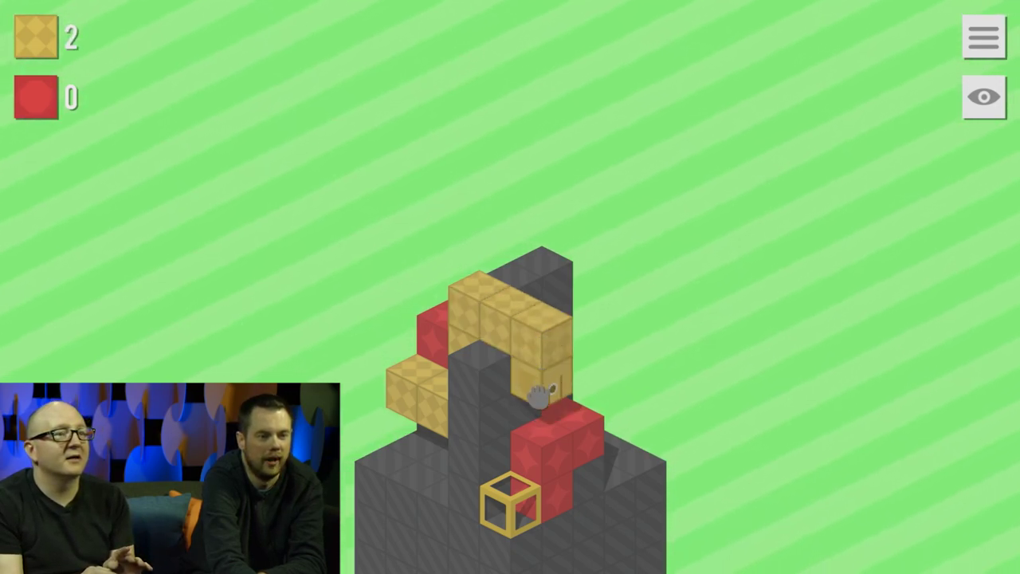
pyautogui.click(540, 428)
pyautogui.click(511, 442)
# Take back yellow cubes and reroute the snake upward, leaving the yellow counter at 3.
pyautogui.click(526, 422)
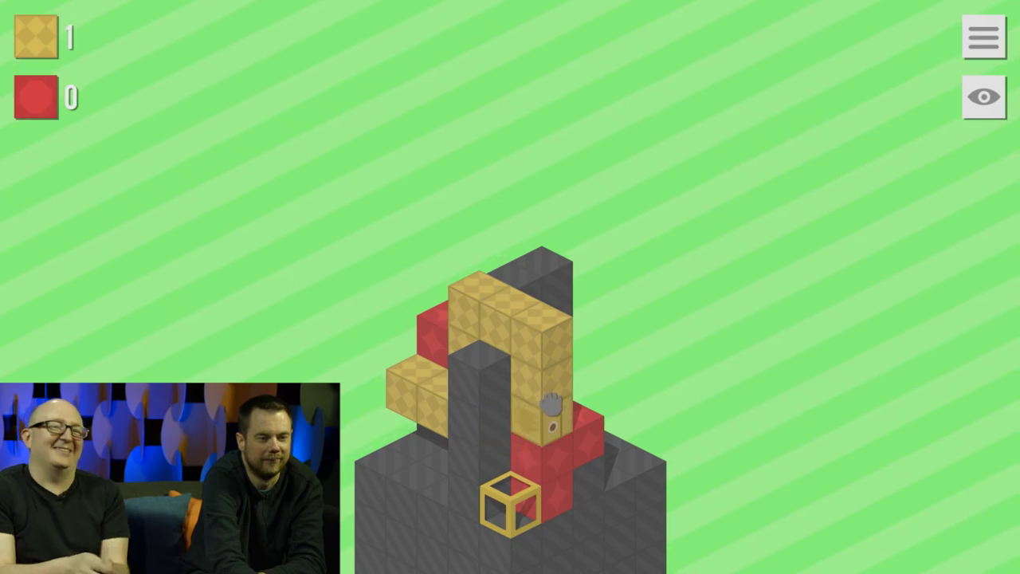
pyautogui.click(549, 406)
pyautogui.click(555, 419)
pyautogui.click(498, 430)
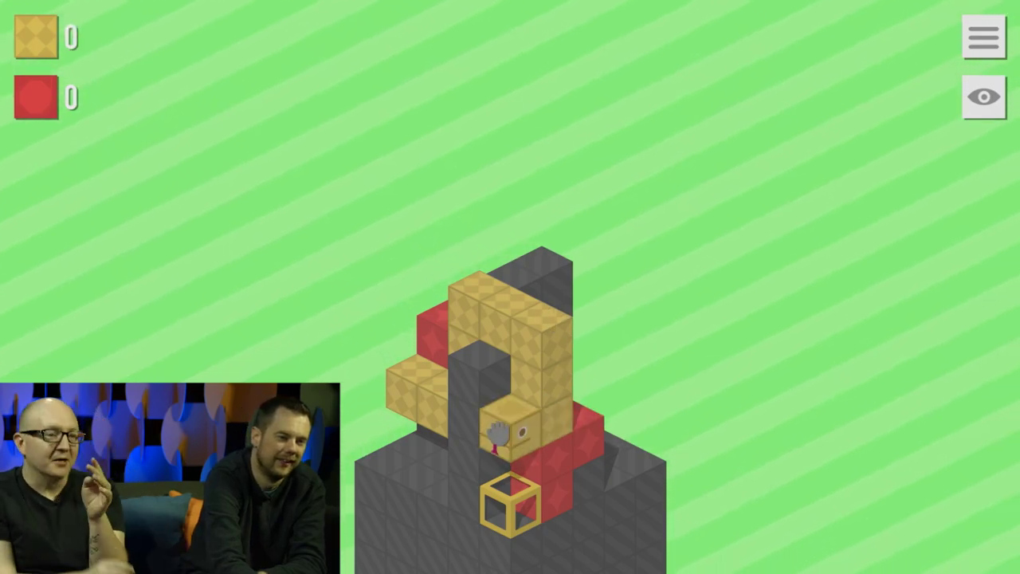
pyautogui.click(521, 421)
pyautogui.click(556, 419)
pyautogui.click(524, 326)
pyautogui.click(467, 307)
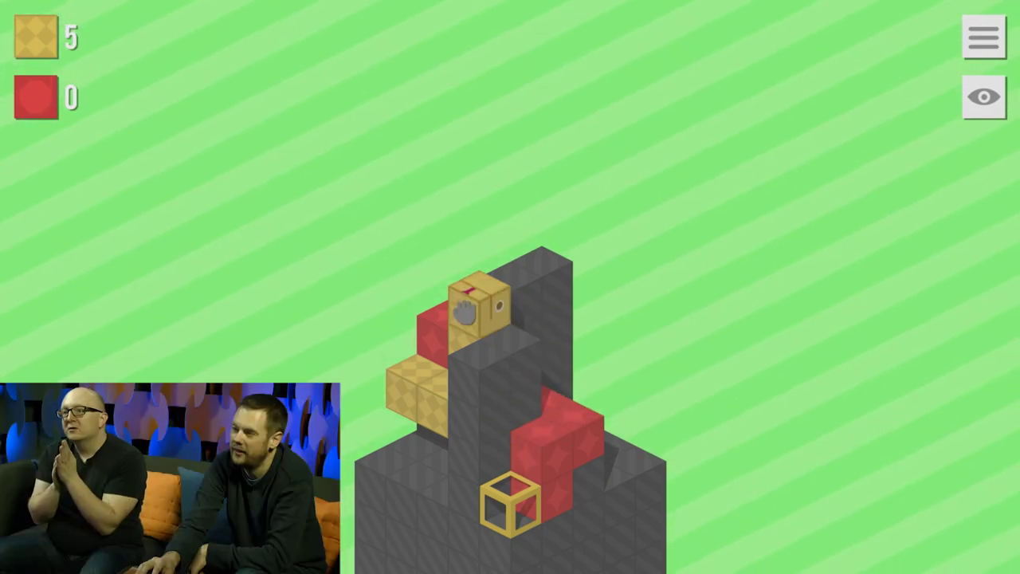
pyautogui.click(459, 371)
pyautogui.moveTo(460, 371)
pyautogui.mouseDown()
pyautogui.moveTo(721, 430)
pyautogui.moveTo(699, 448)
pyautogui.mouseUp()
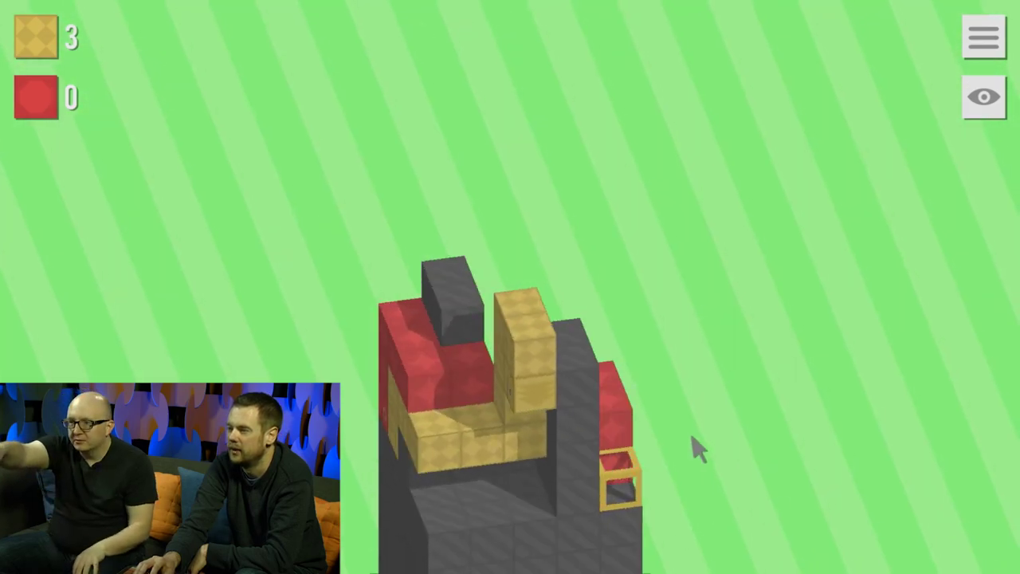
# Retract the yellow column and run the yellow snake leftward along the red snake, two moves left.
pyautogui.moveTo(562, 354)
pyautogui.mouseDown()
pyautogui.moveTo(539, 296)
pyautogui.moveTo(542, 392)
pyautogui.mouseUp()
pyautogui.moveTo(765, 305)
pyautogui.mouseDown()
pyautogui.moveTo(484, 489)
pyautogui.moveTo(319, 371)
pyautogui.moveTo(204, 371)
pyautogui.mouseUp()
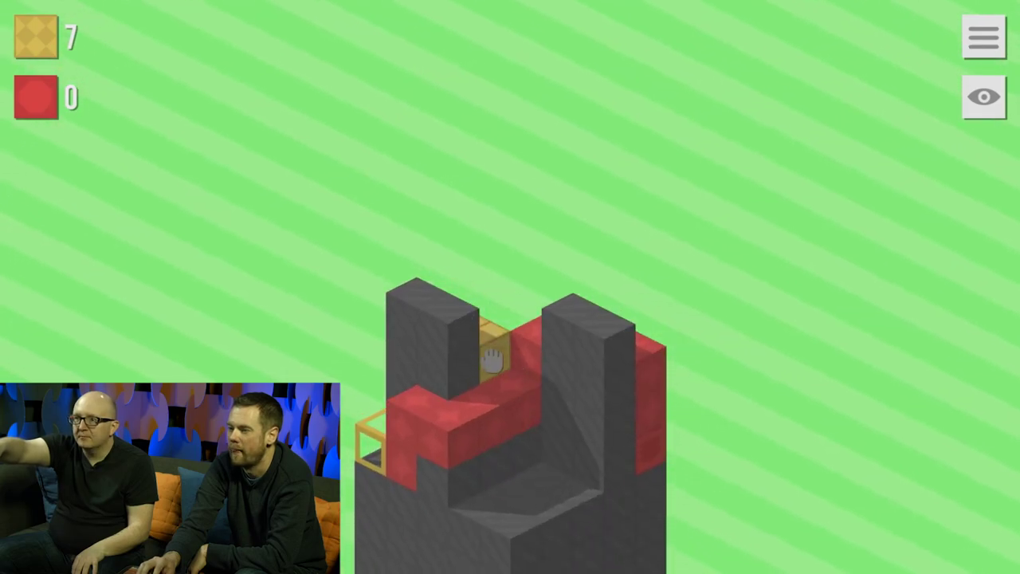
pyautogui.moveTo(533, 385)
pyautogui.mouseDown()
pyautogui.moveTo(492, 391)
pyautogui.moveTo(535, 388)
pyautogui.moveTo(515, 358)
pyautogui.moveTo(574, 385)
pyautogui.moveTo(505, 358)
pyautogui.mouseUp()
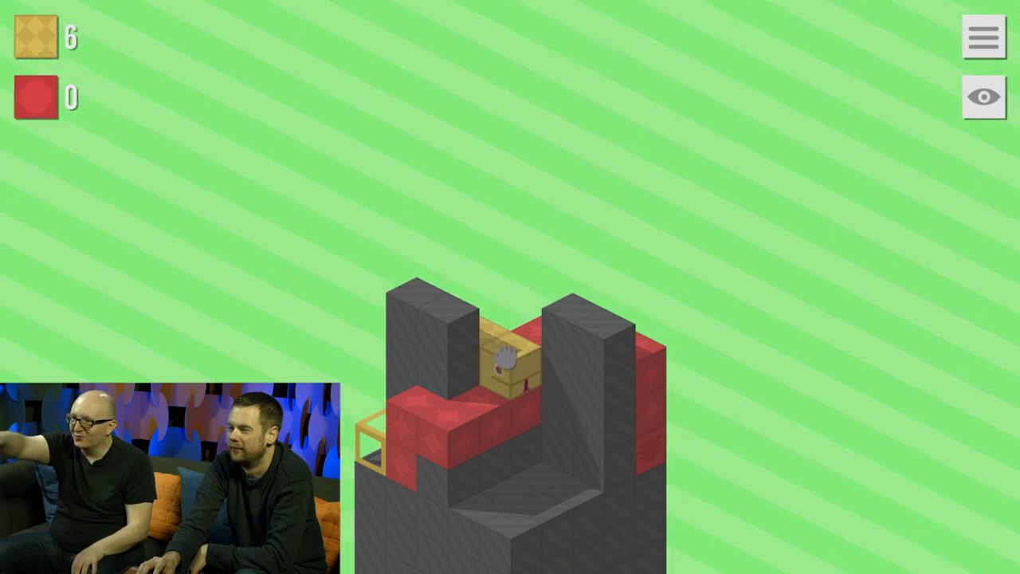
pyautogui.moveTo(530, 323)
pyautogui.mouseDown()
pyautogui.moveTo(524, 419)
pyautogui.moveTo(455, 388)
pyautogui.moveTo(523, 417)
pyautogui.moveTo(537, 375)
pyautogui.moveTo(528, 341)
pyautogui.moveTo(478, 353)
pyautogui.moveTo(537, 337)
pyautogui.moveTo(533, 364)
pyautogui.moveTo(516, 337)
pyautogui.moveTo(519, 358)
pyautogui.moveTo(565, 368)
pyautogui.moveTo(498, 396)
pyautogui.moveTo(494, 368)
pyautogui.moveTo(519, 399)
pyautogui.moveTo(547, 391)
pyautogui.moveTo(518, 364)
pyautogui.moveTo(430, 389)
pyautogui.moveTo(371, 367)
pyautogui.mouseUp()
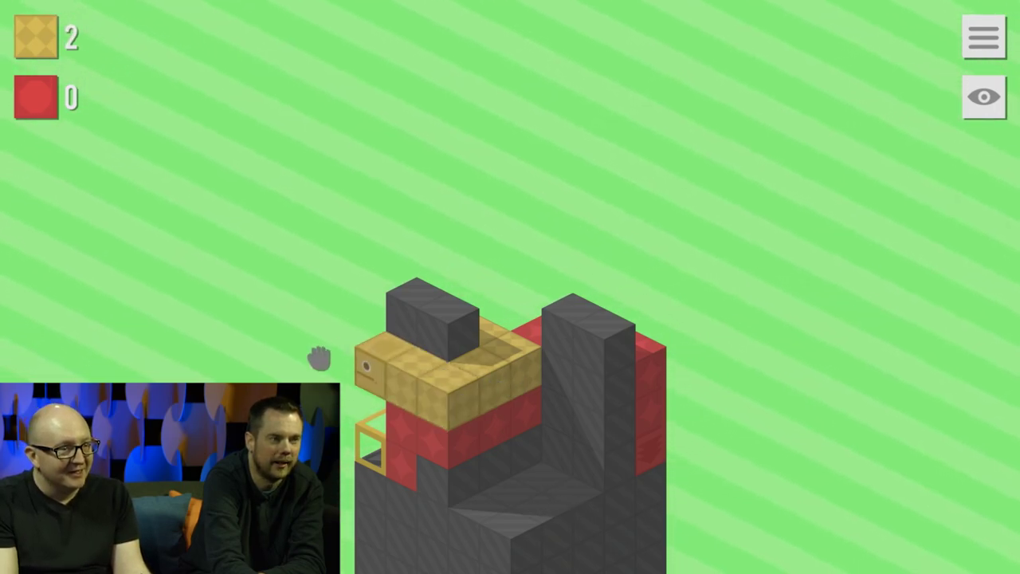
pyautogui.moveTo(353, 452); pyautogui.dragTo(359, 461)
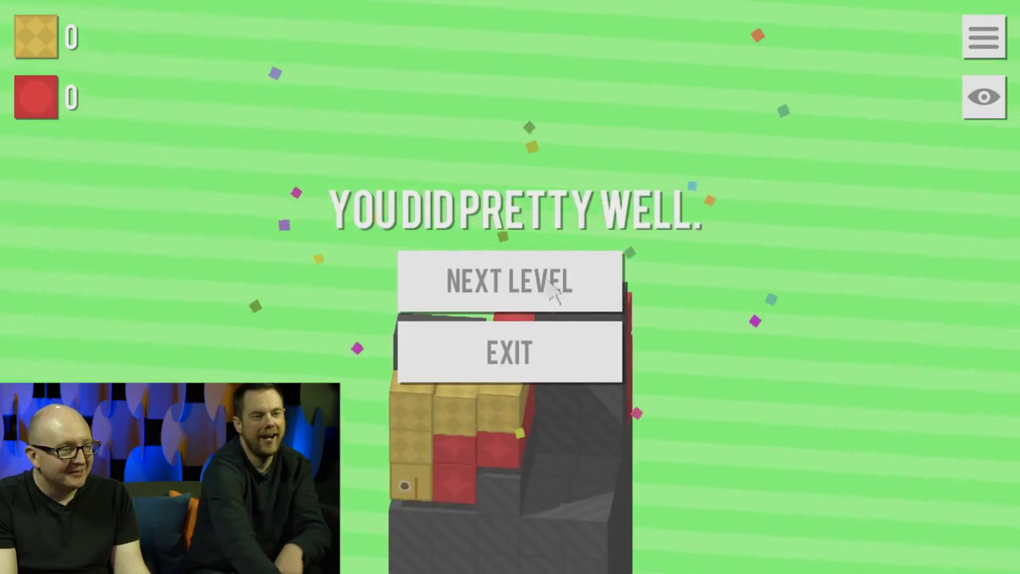